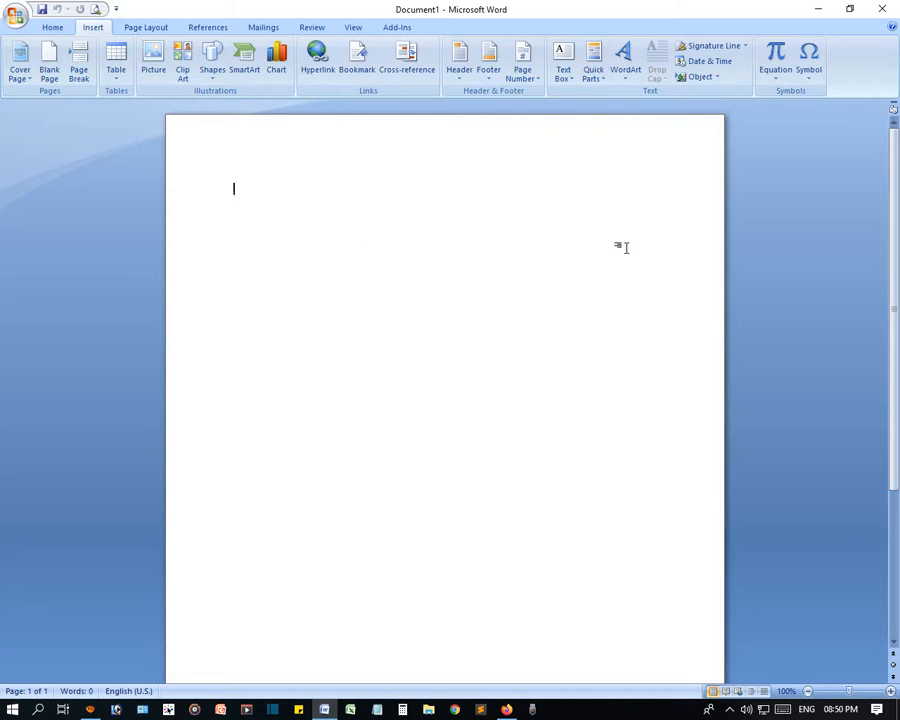
click(809, 74)
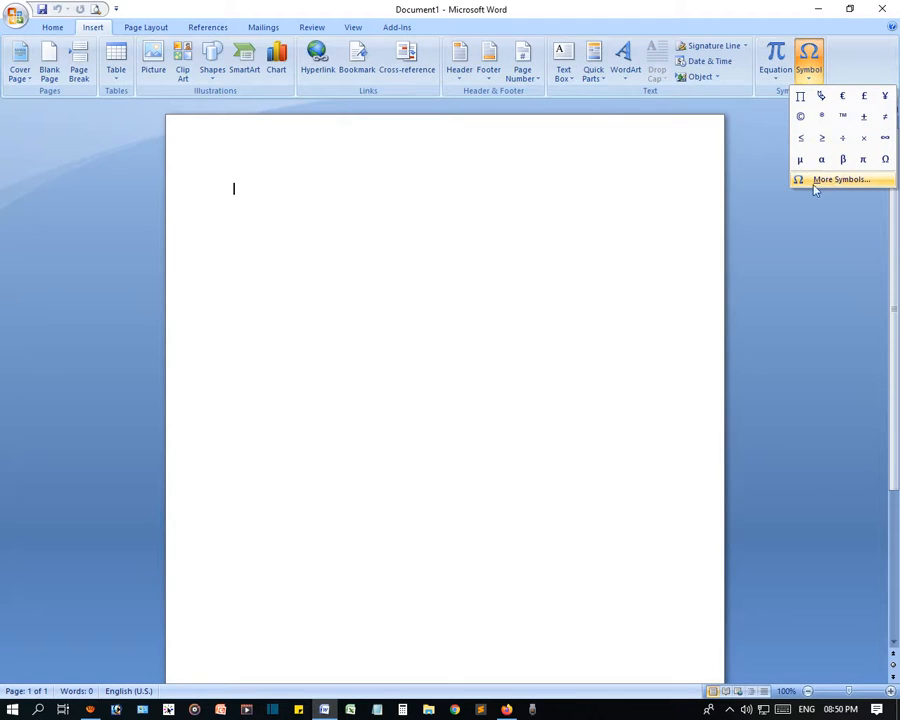
click(425, 231)
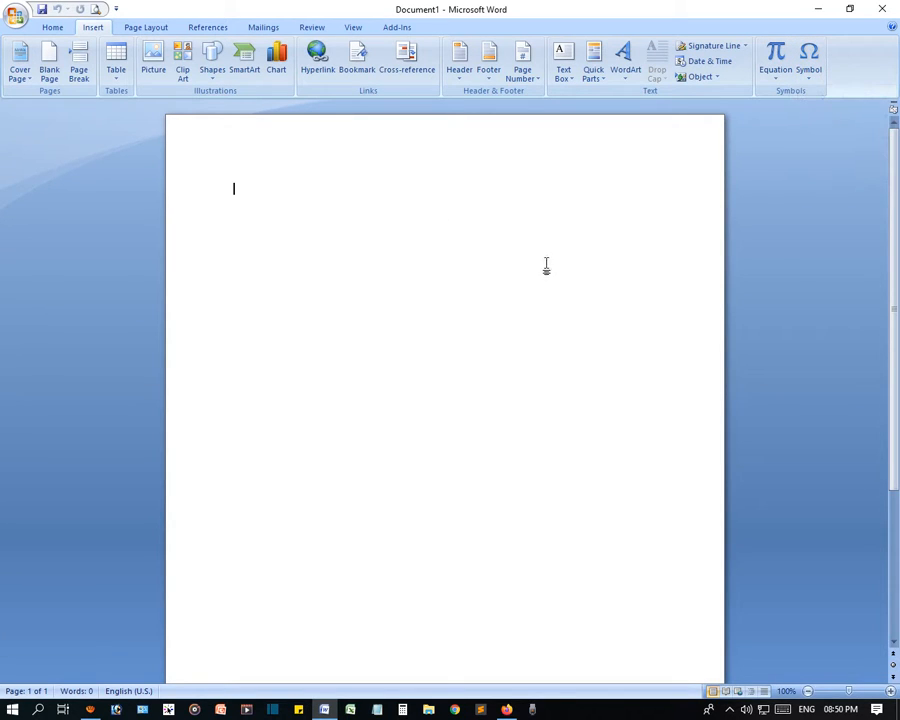
click(778, 58)
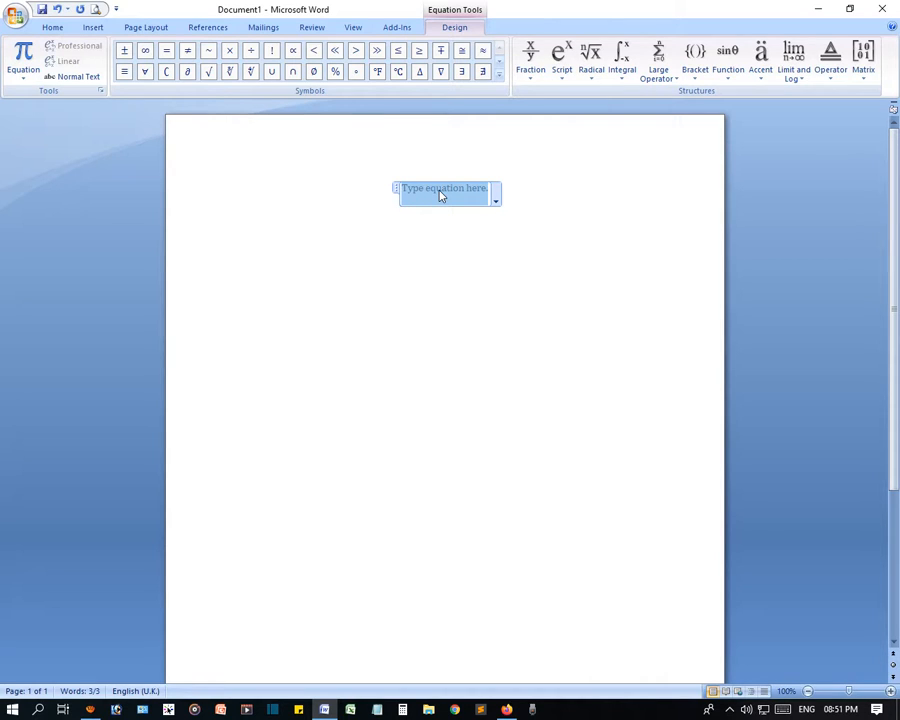
text(a)
key(ctrl+z)
key(ctrl+z)
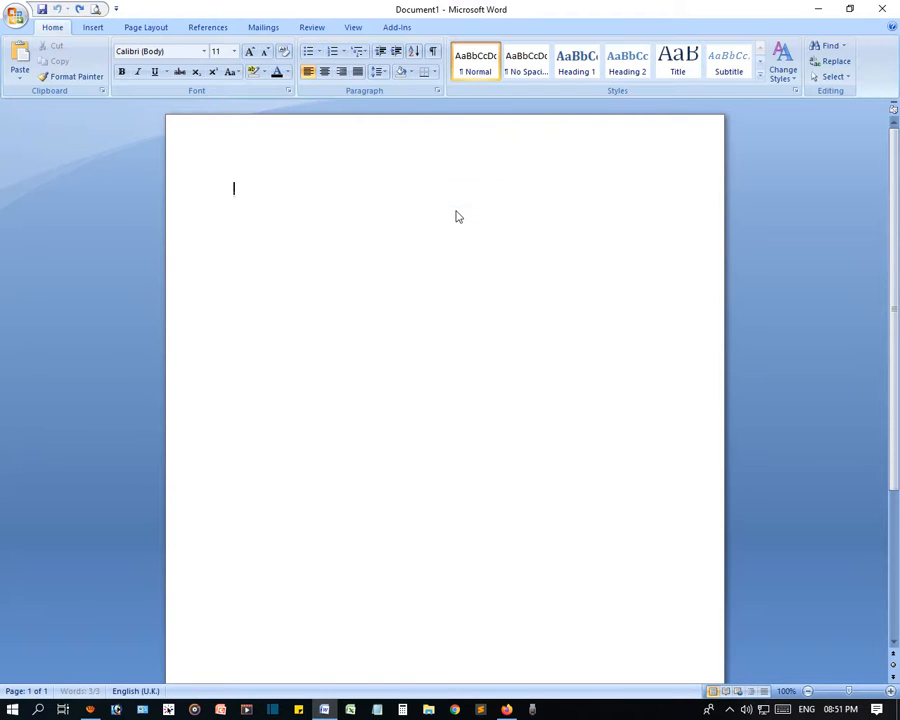
Insert the built-in Area of Circle equation and change it to inline
click(92, 29)
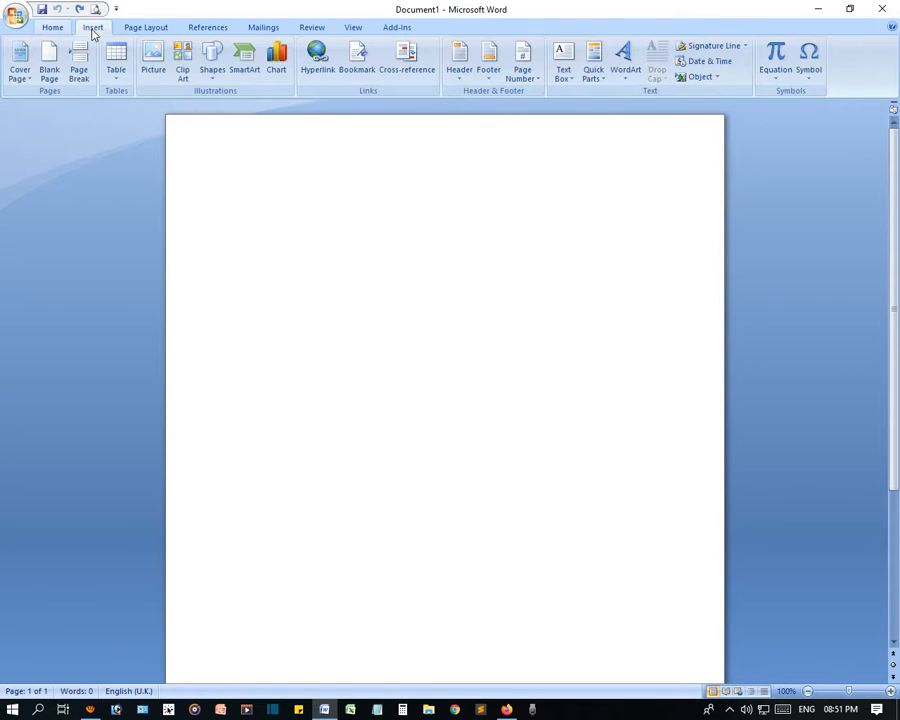
click(777, 76)
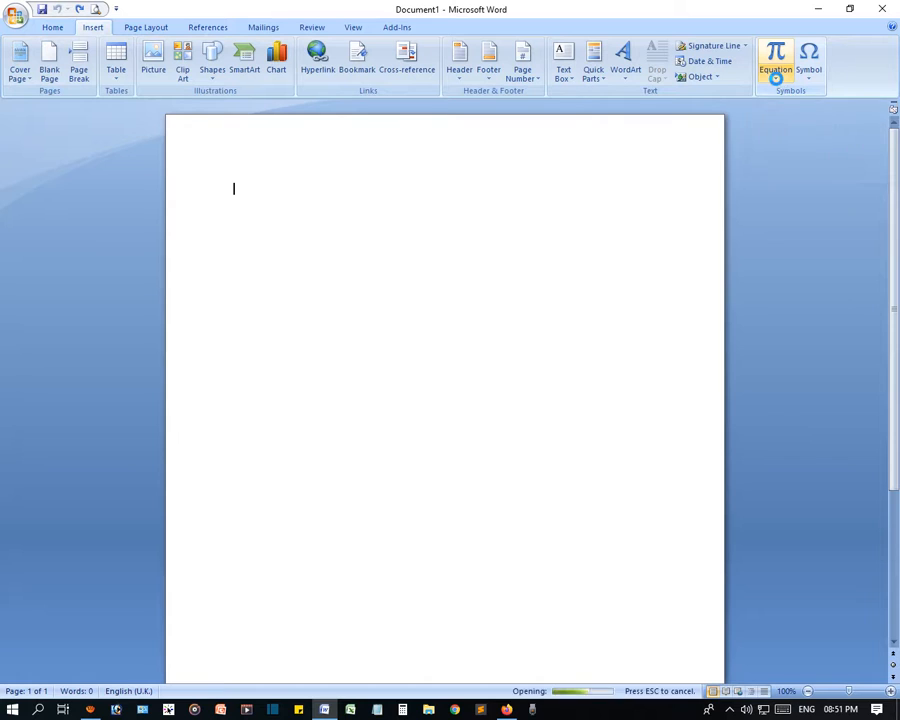
scroll(730, 350, down, 2)
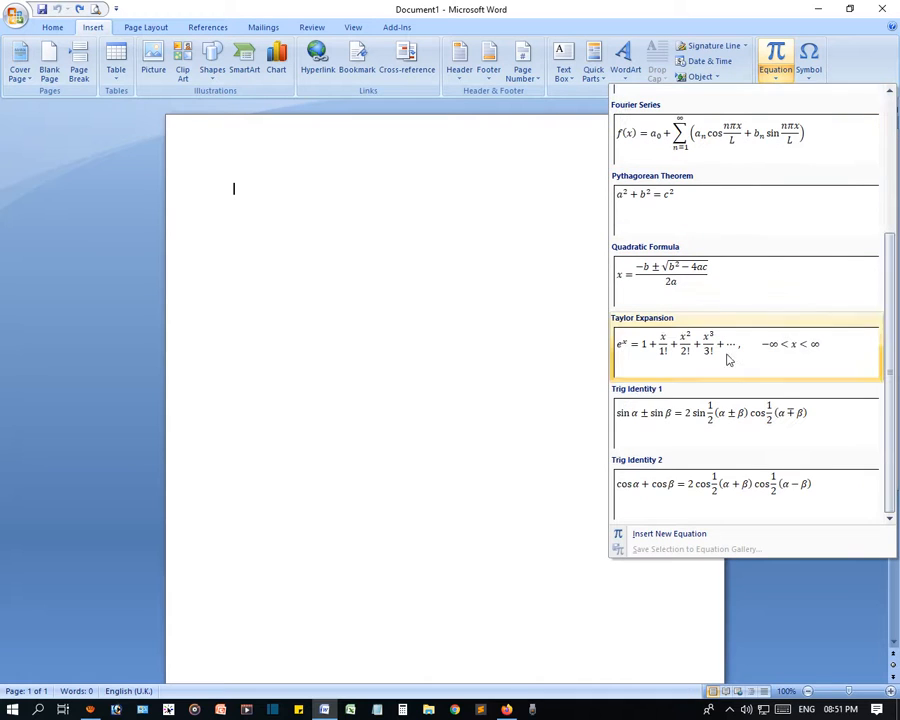
scroll(690, 220, up, 3)
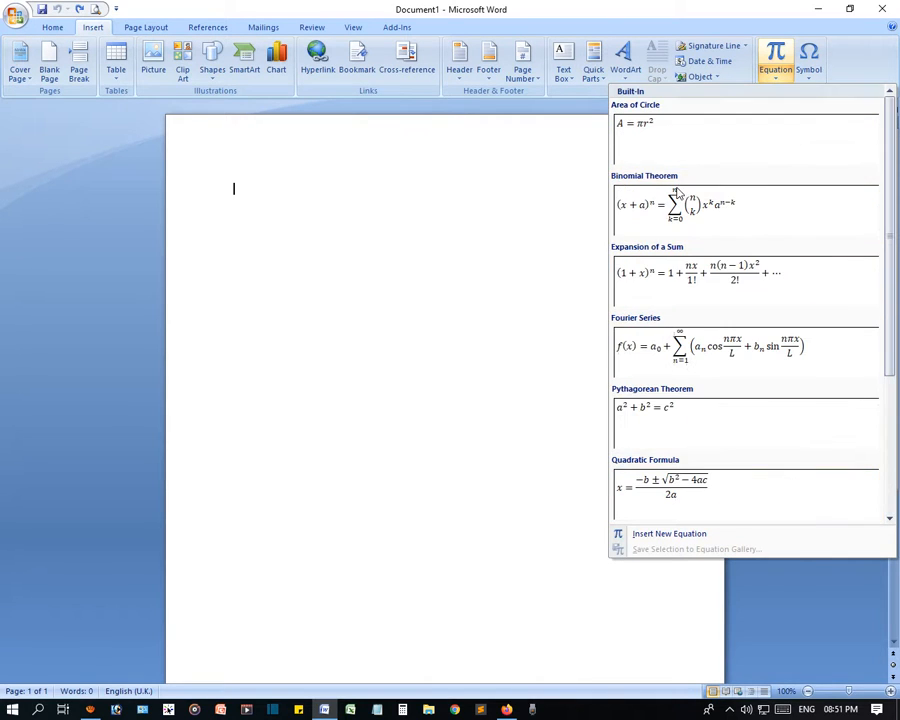
click(645, 130)
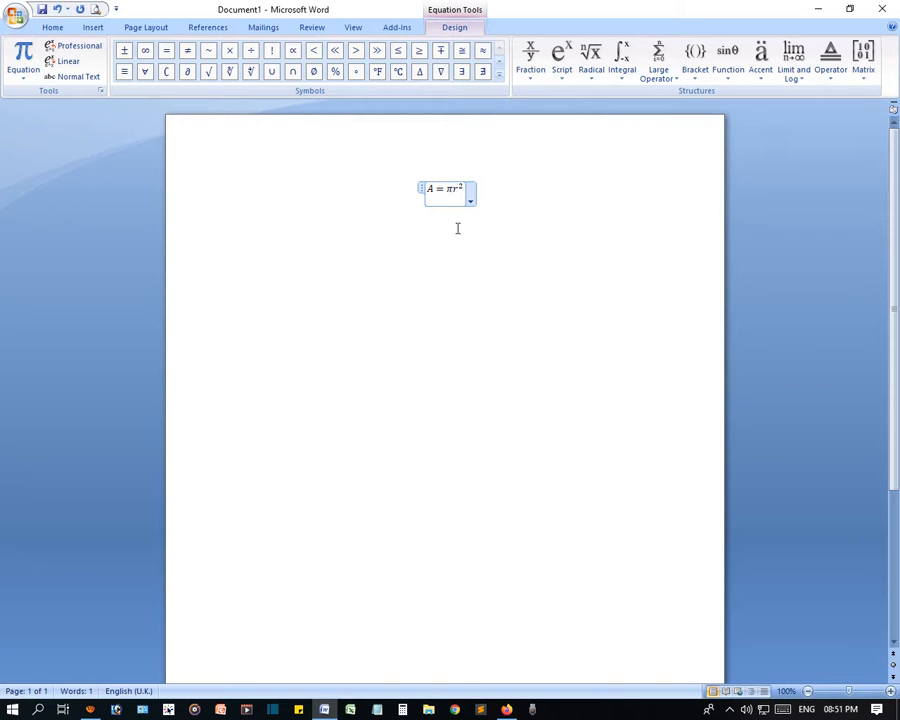
click(470, 200)
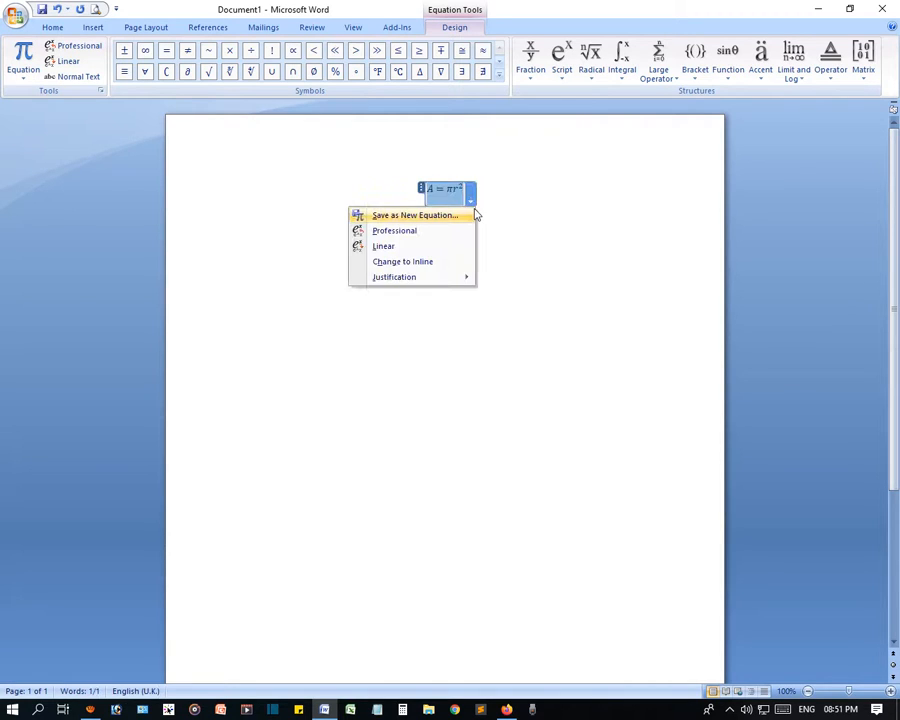
click(424, 262)
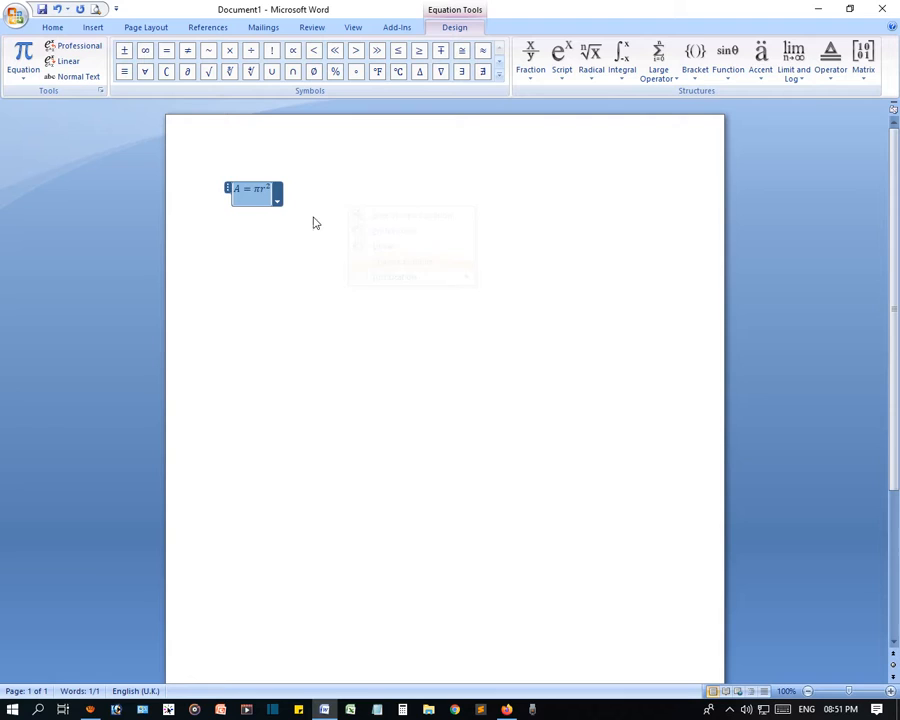
Add a 5 to the exponent of r in the circle area equation
click(252, 192)
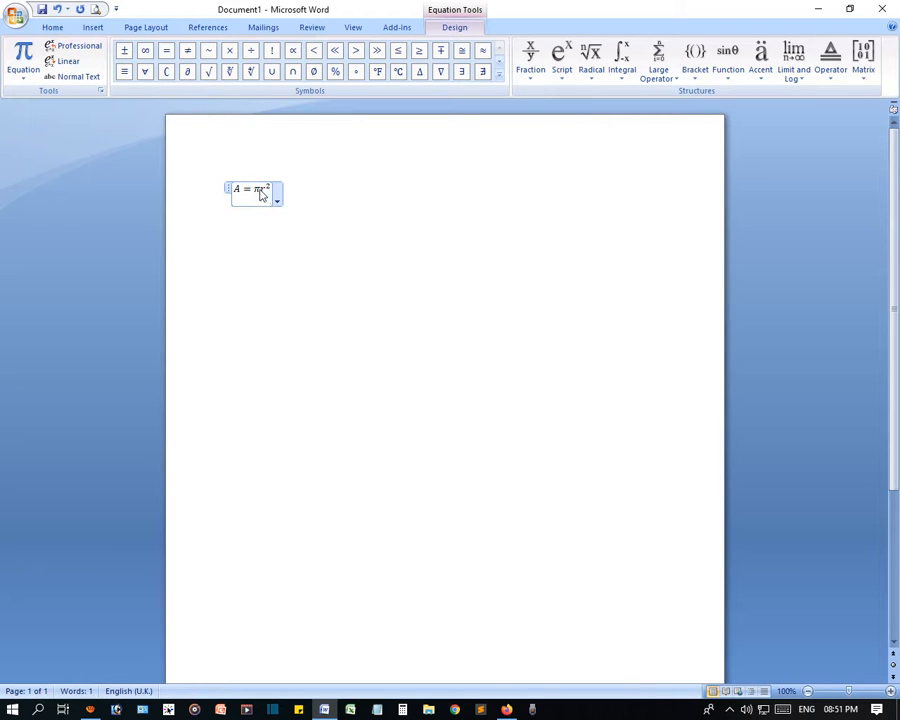
click(272, 187)
click(269, 185)
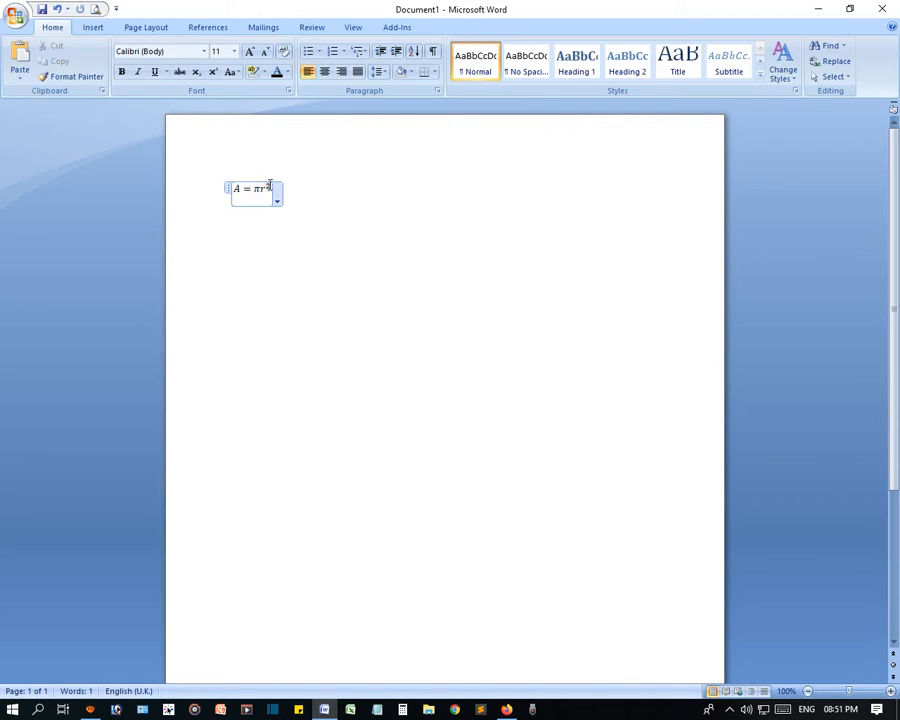
text(5)
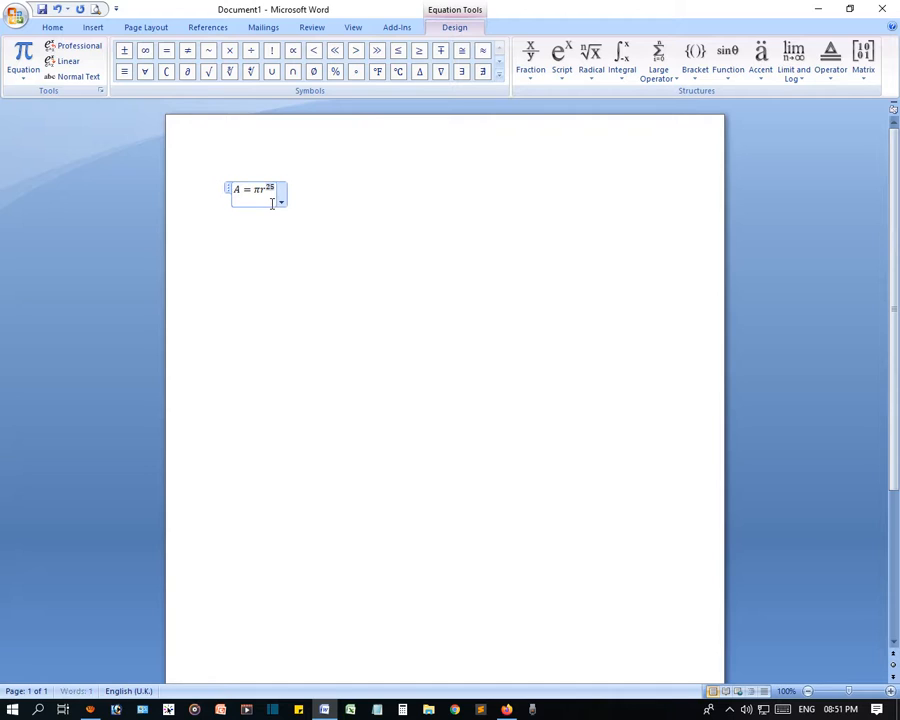
Replace r and its exponent with 56 so the circle area equation reads A = π56
key(shift+Left)
key(shift+Left)
key(shift+Left)
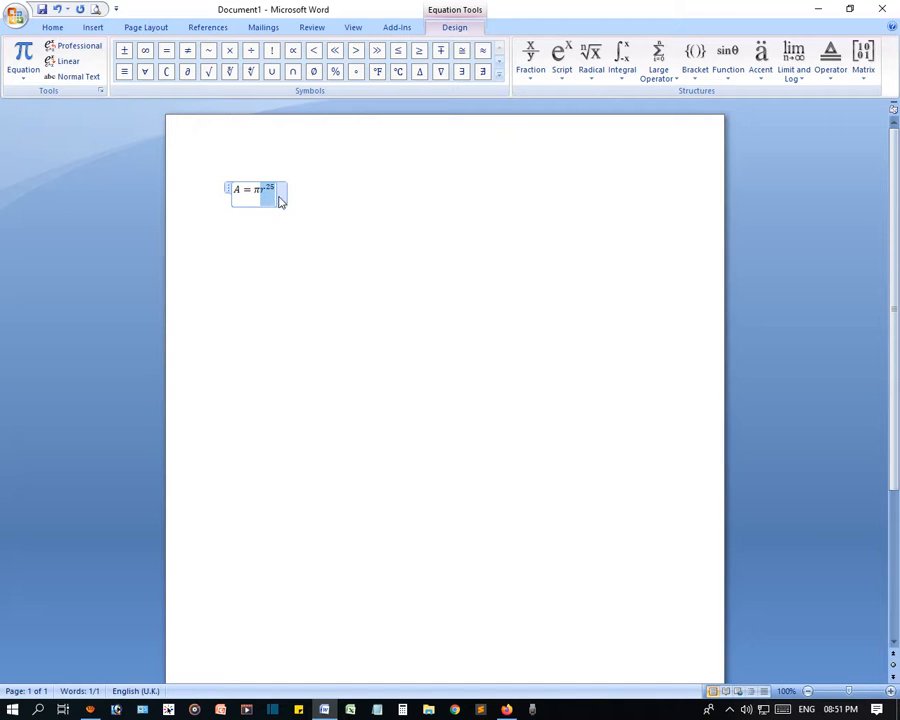
click(270, 193)
key(BackSpace)
key(BackSpace)
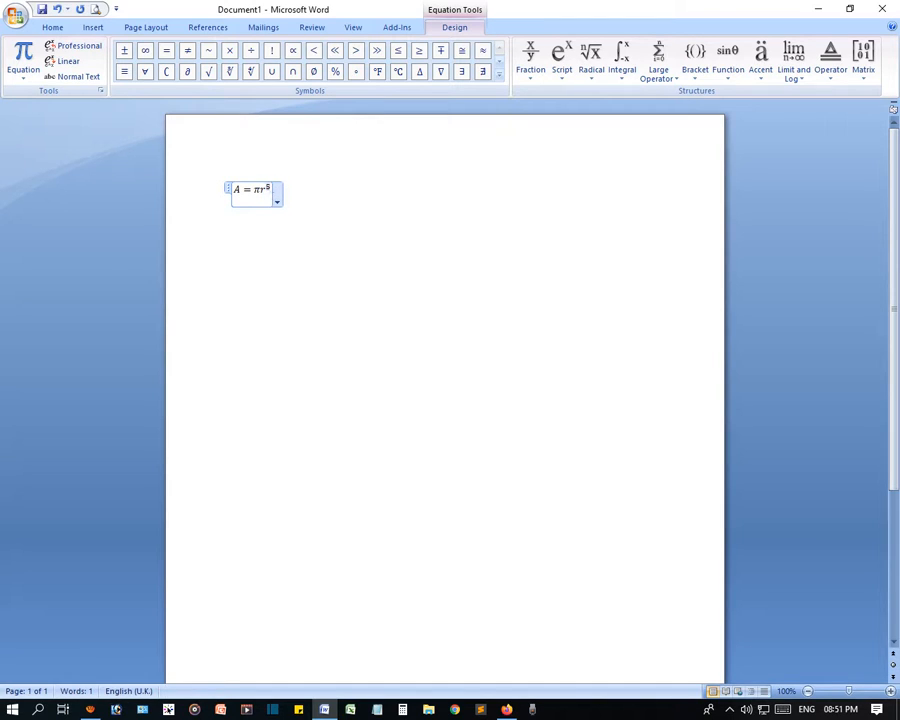
key(BackSpace)
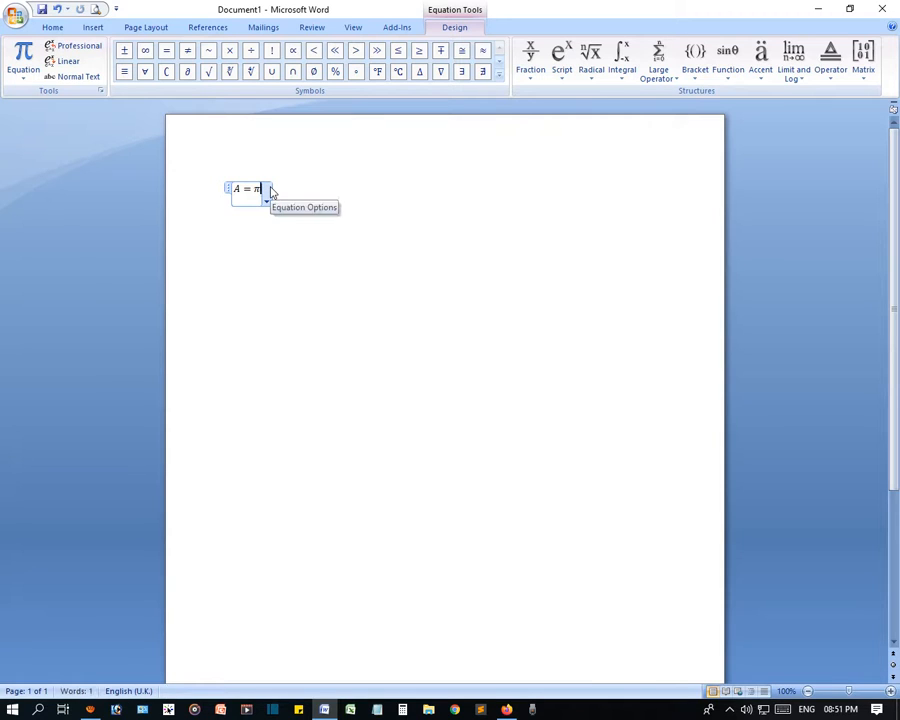
text(56)
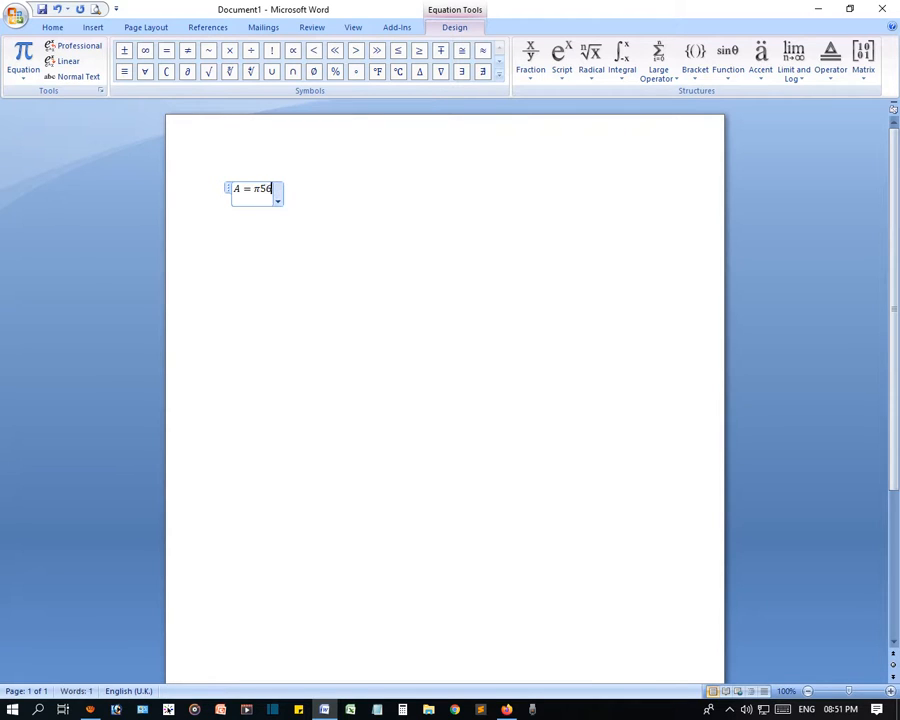
click(325, 217)
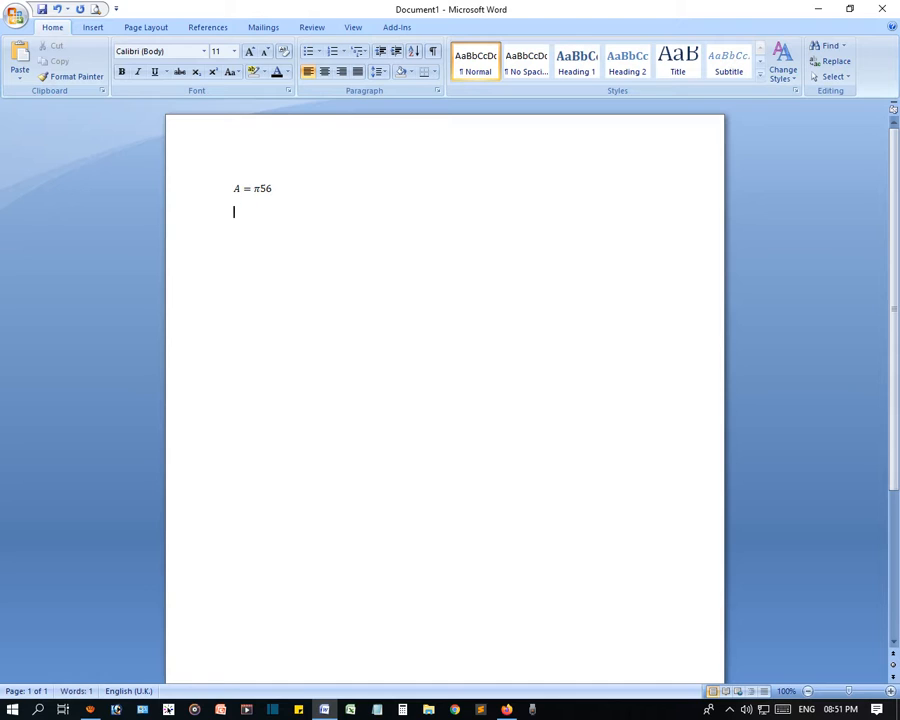
Insert the built-in Binomial Theorem equation on the line below the circle area equation
click(92, 27)
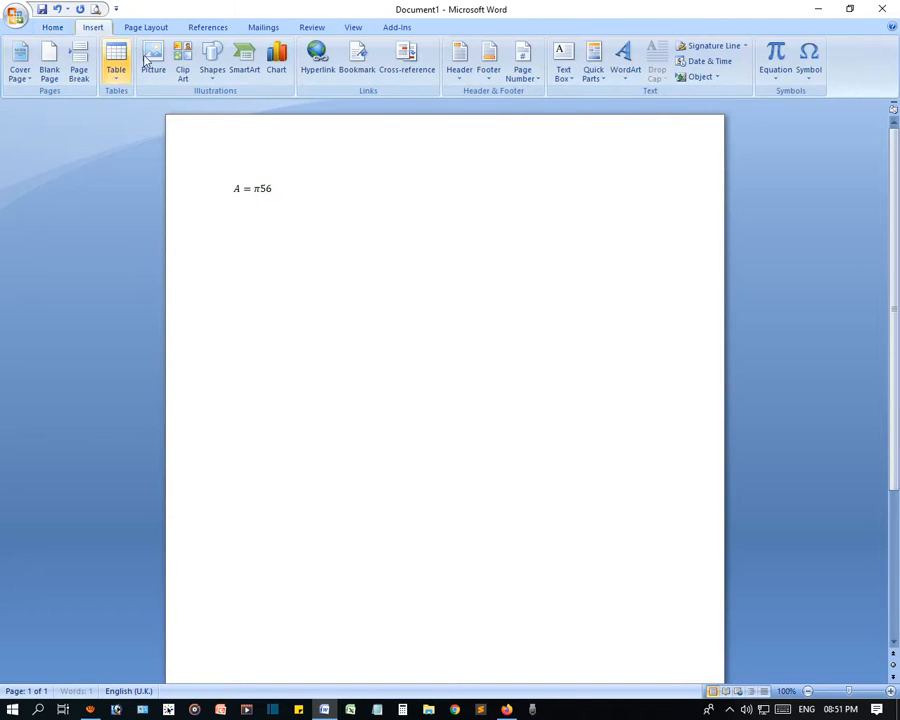
click(775, 78)
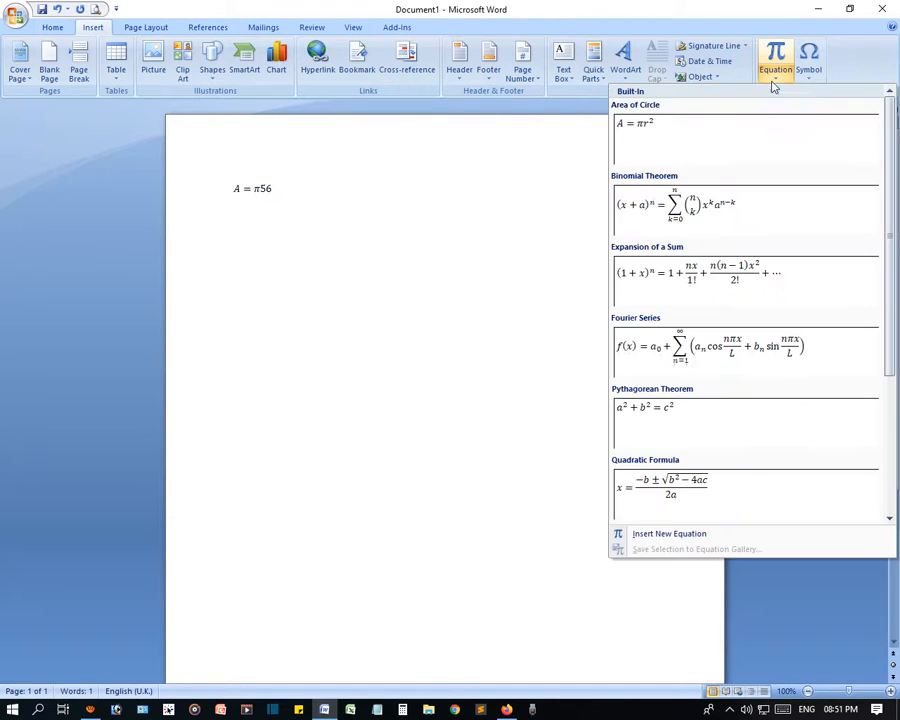
click(720, 215)
click(403, 229)
click(473, 234)
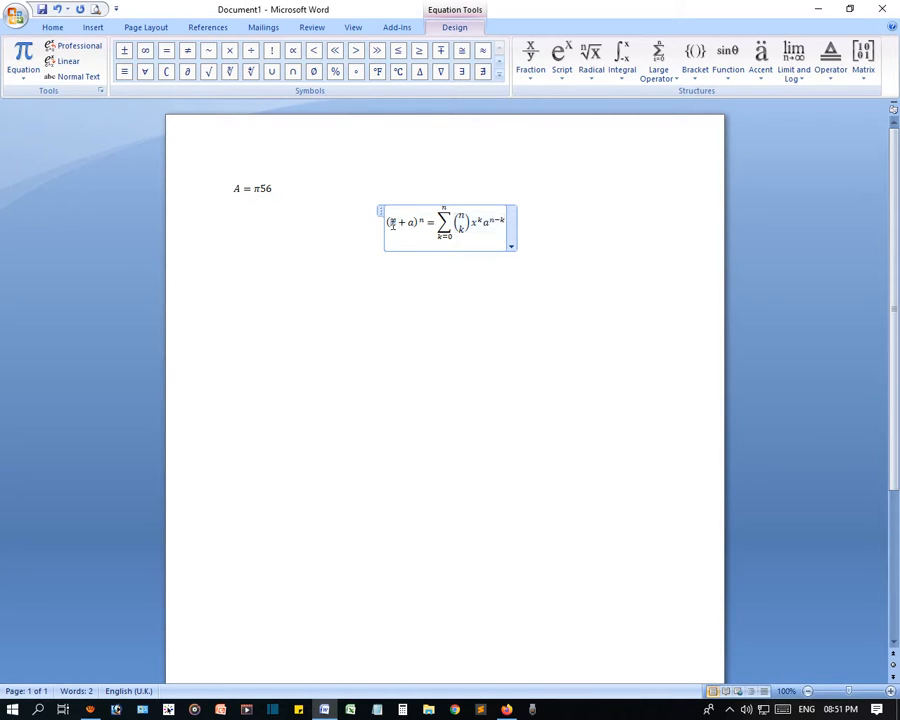
Change the bracketed terms at the start of the binomial equation to a + b
double_click(393, 223)
text(a)
double_click(411, 223)
text(b)
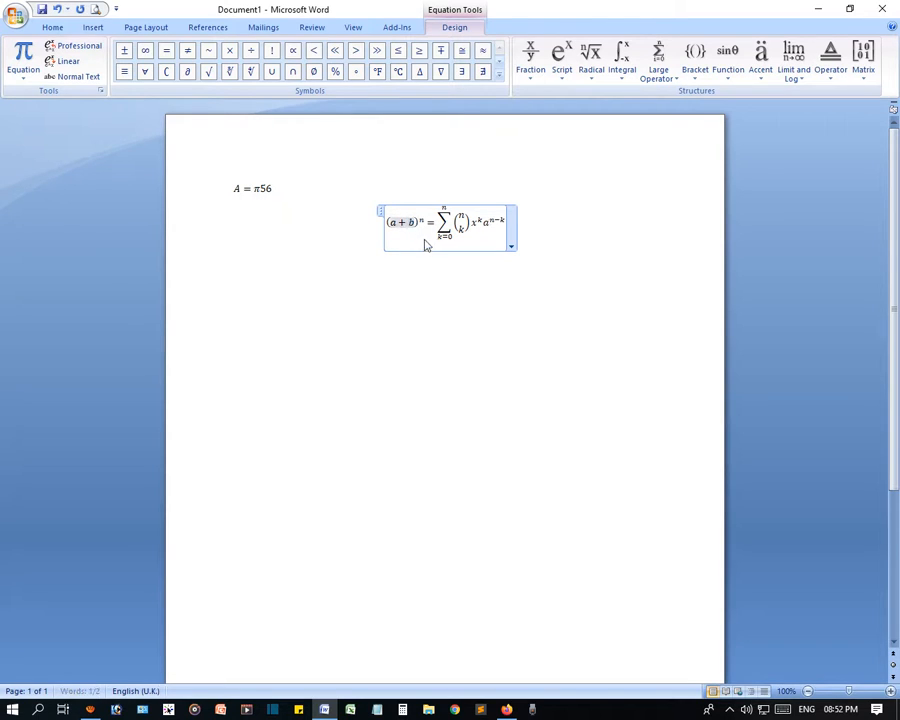
Replace the exponent n of (a + b) with a stacked fraction of 6 over 3
double_click(419, 222)
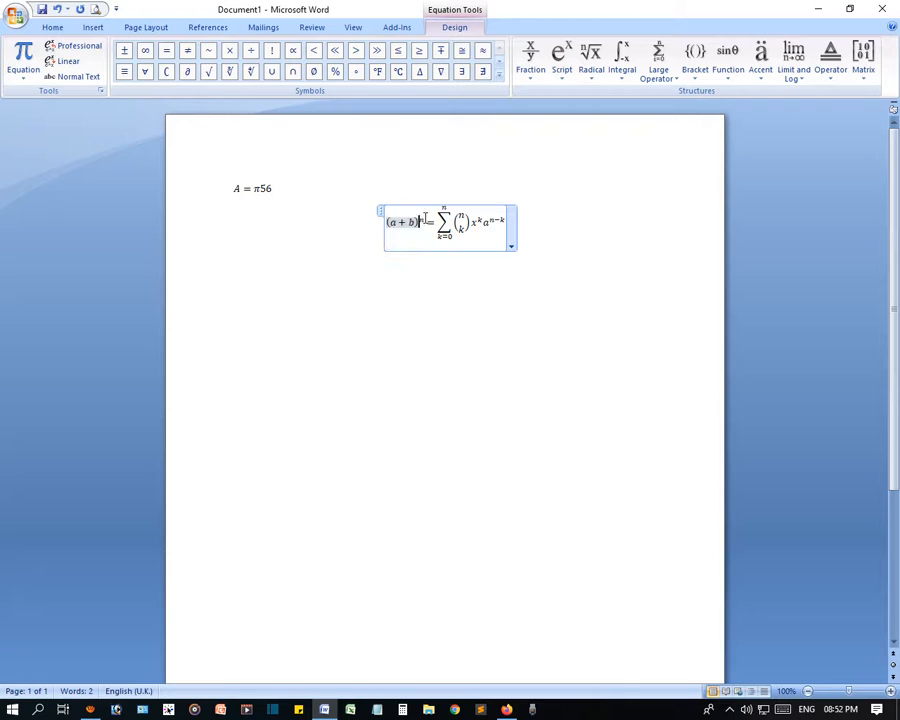
click(422, 218)
text(3)
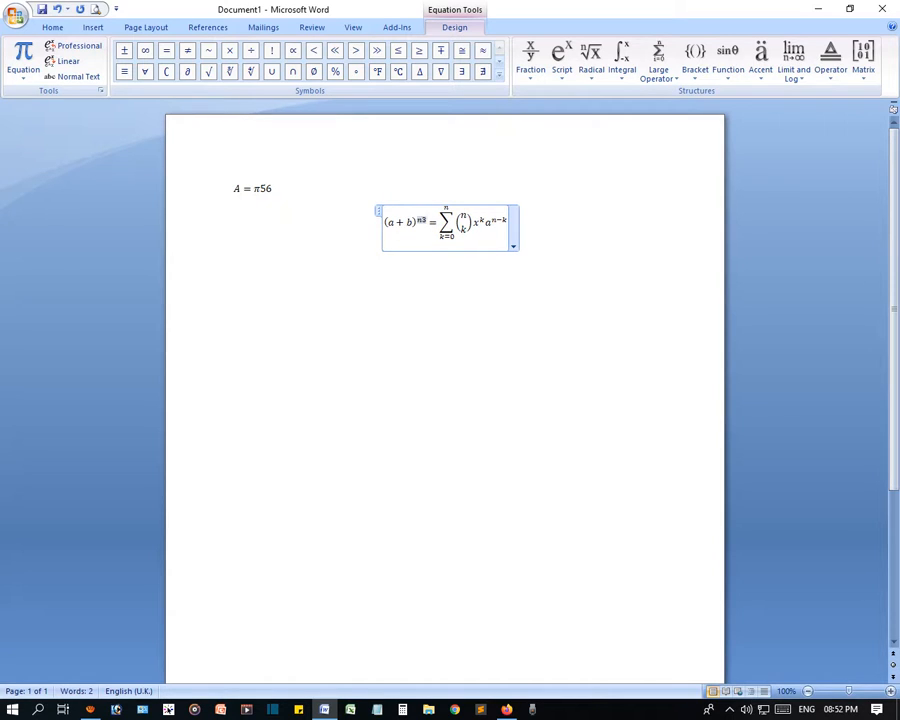
key(BackSpace)
text(6)
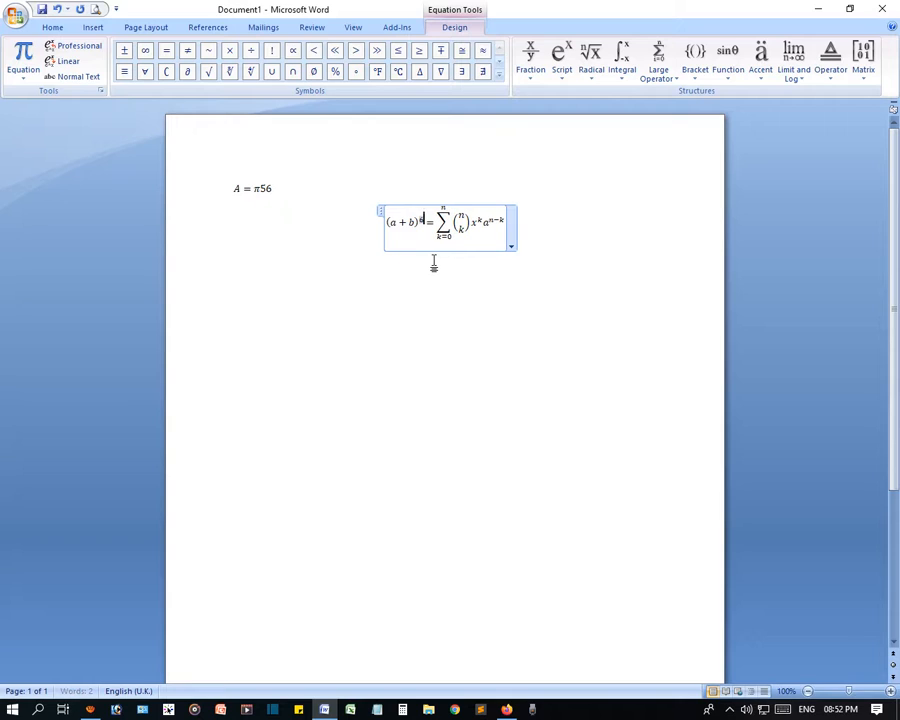
key(BackSpace)
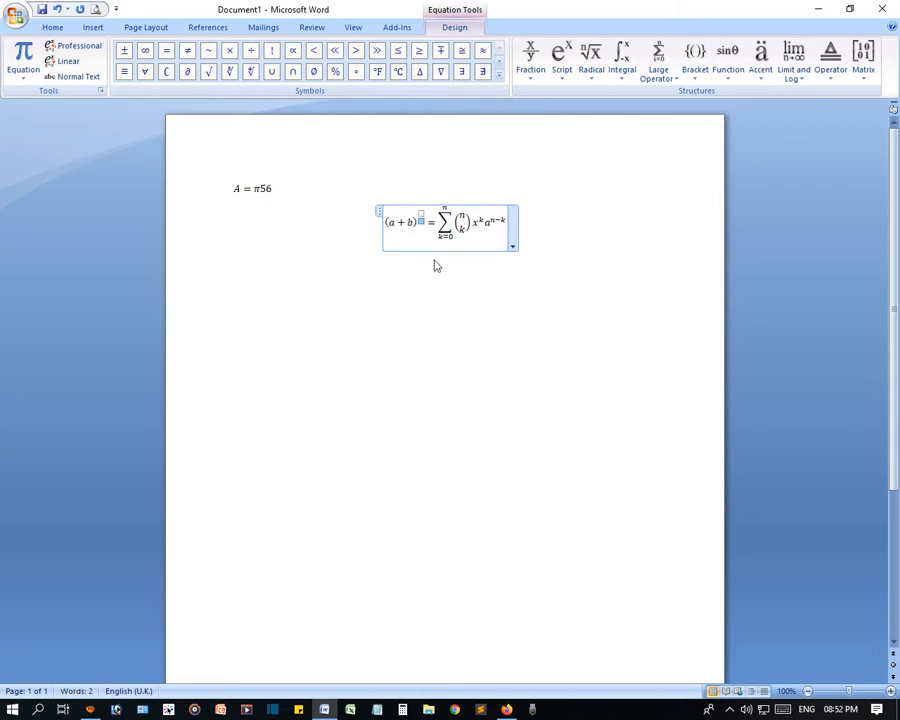
text(3)
key(Up)
text(6)
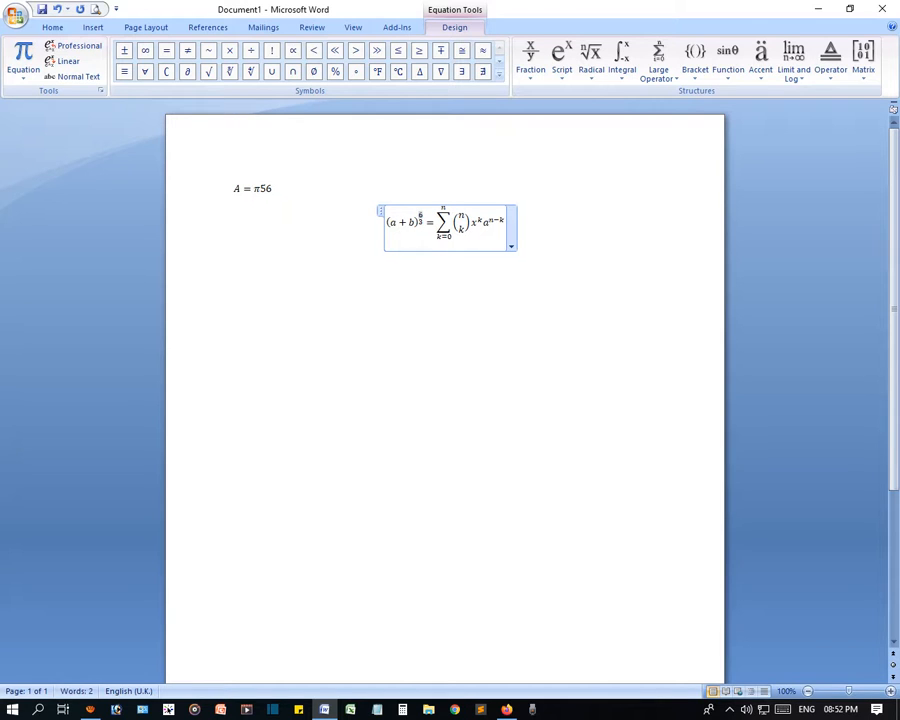
Set the upper limit of the summation to 6 and leave the equation
click(445, 234)
text(6)
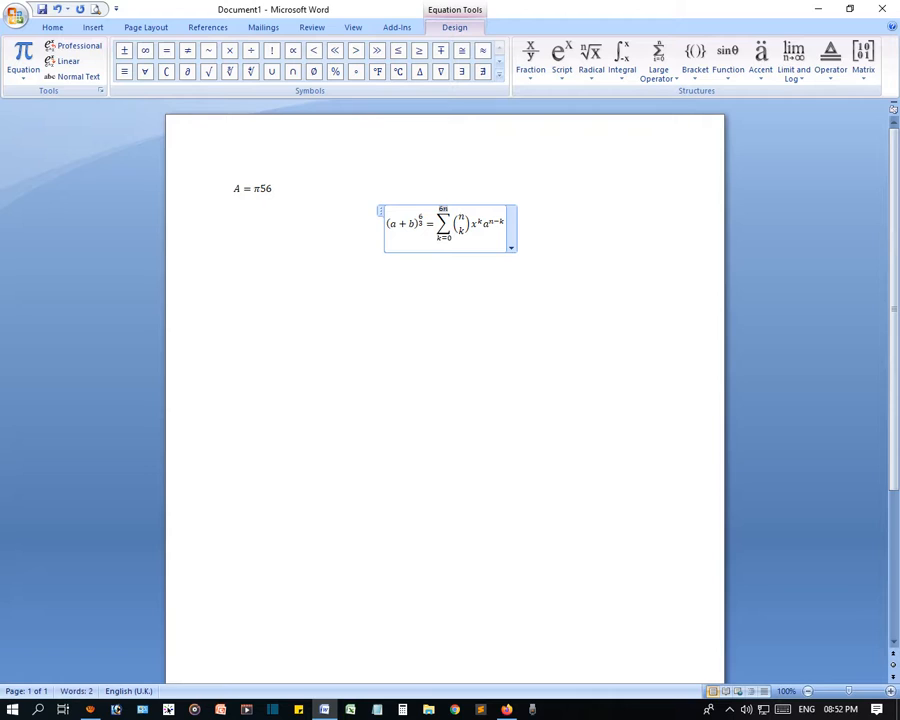
key(Delete)
click(469, 226)
click(482, 283)
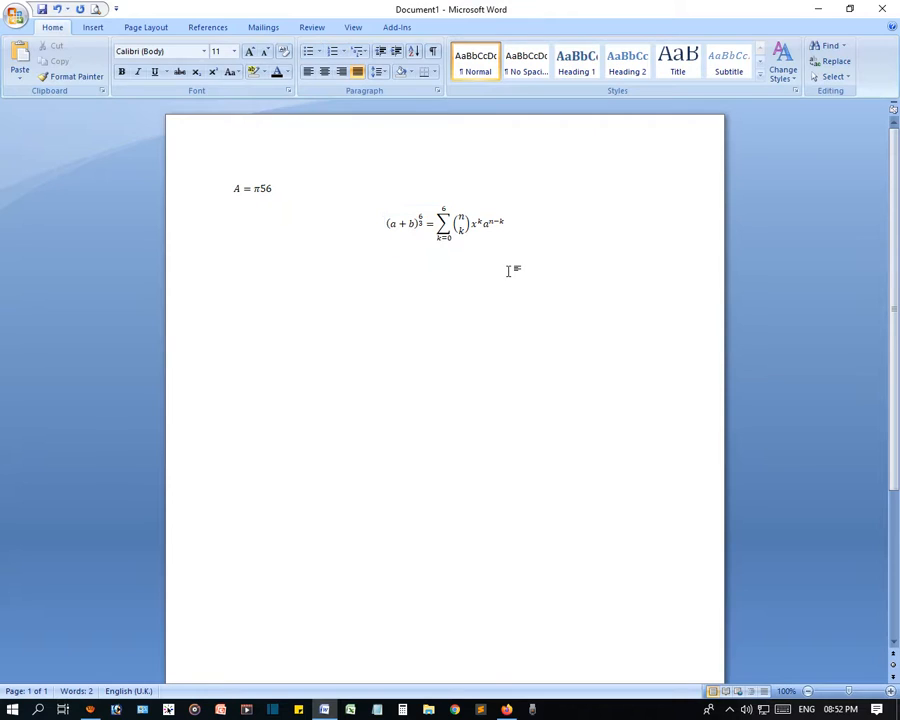
key(Return)
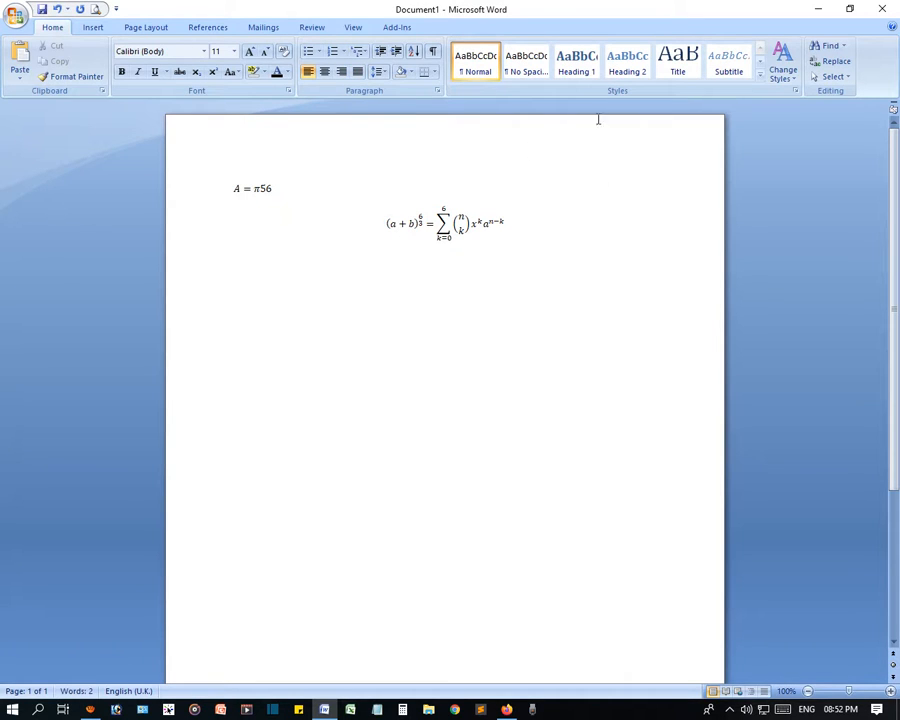
click(90, 28)
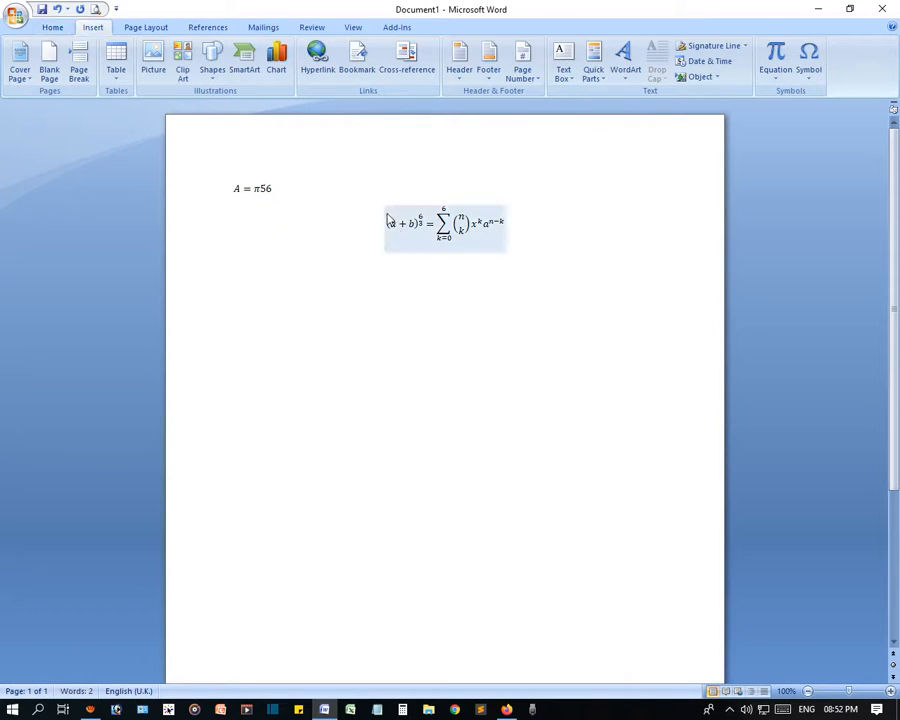
click(460, 232)
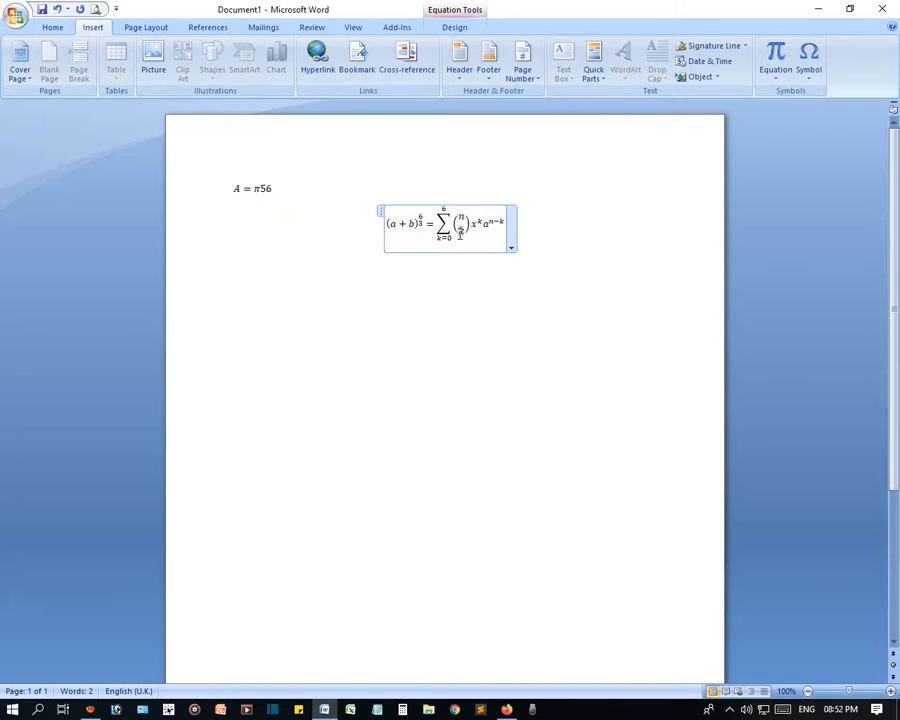
click(456, 28)
click(530, 58)
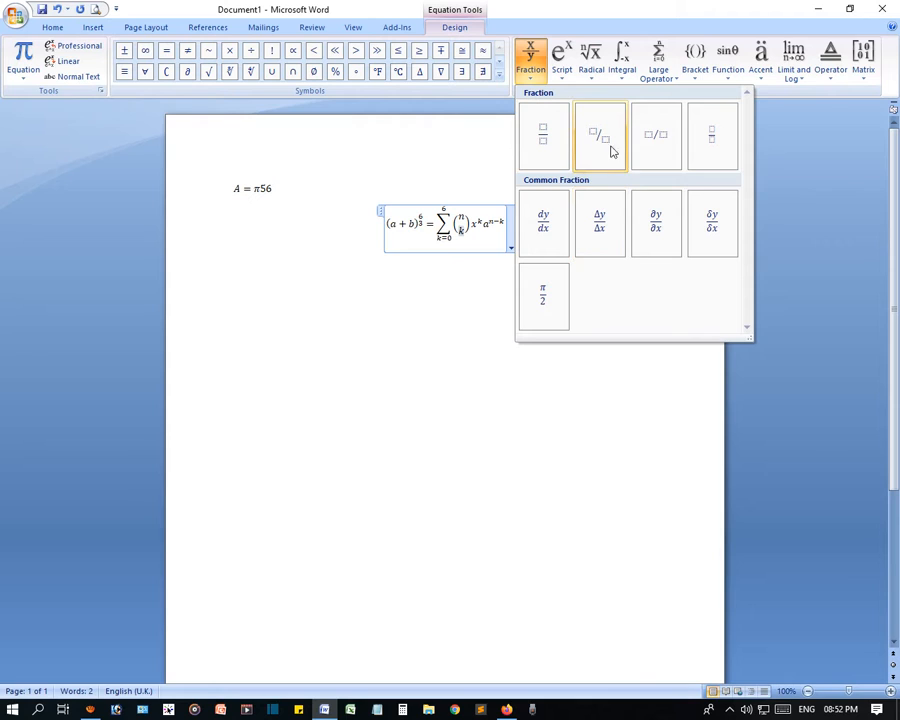
click(488, 248)
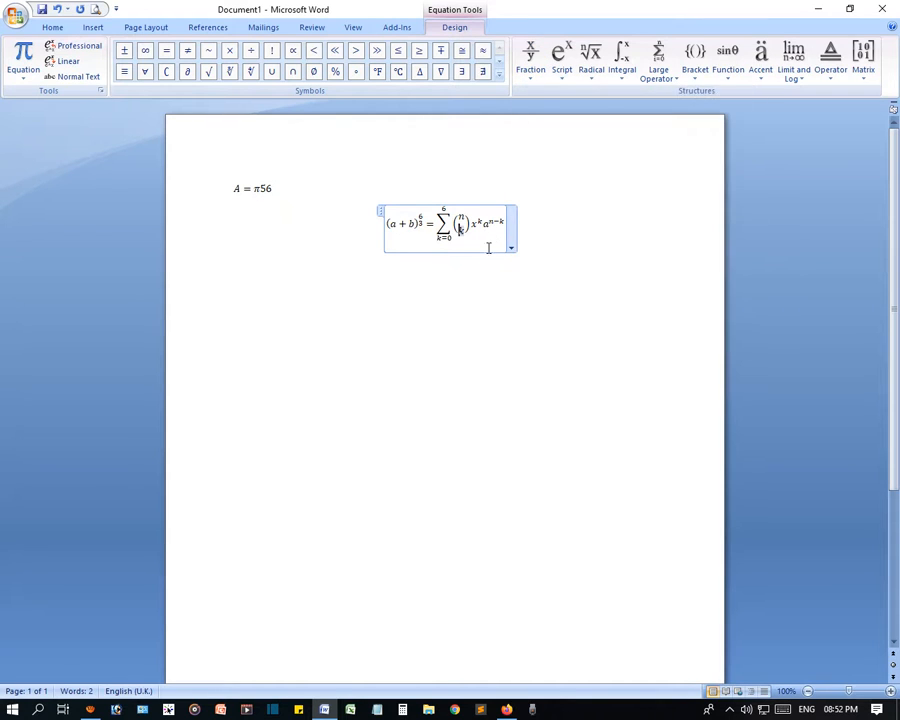
Delete all equations so the document is empty
click(398, 226)
key(End)
key(ctrl+a)
key(Delete)
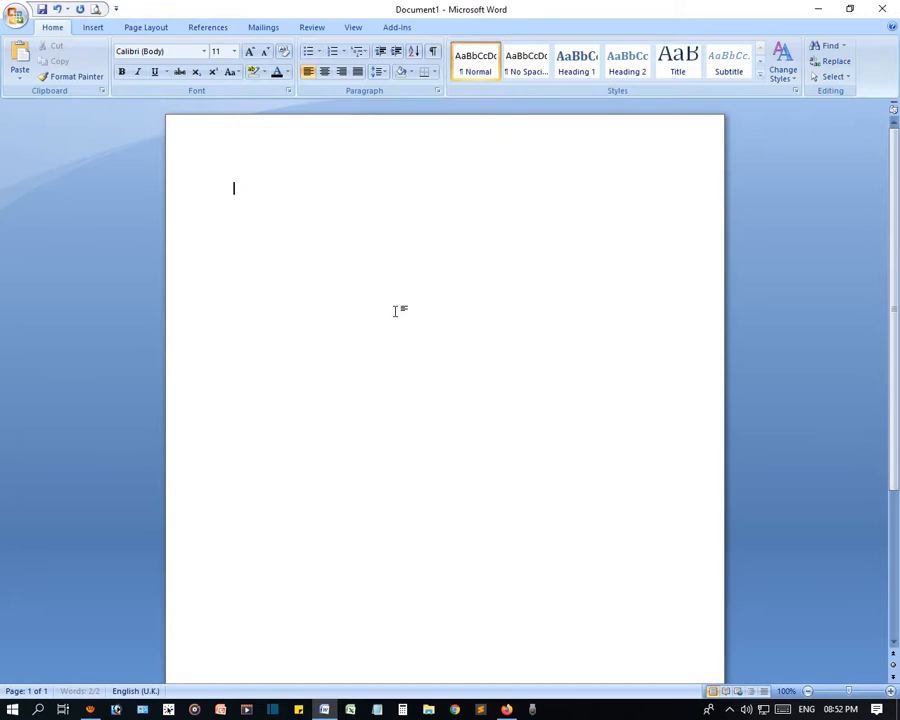
Insert a new blank equation at the start of the empty document
click(100, 28)
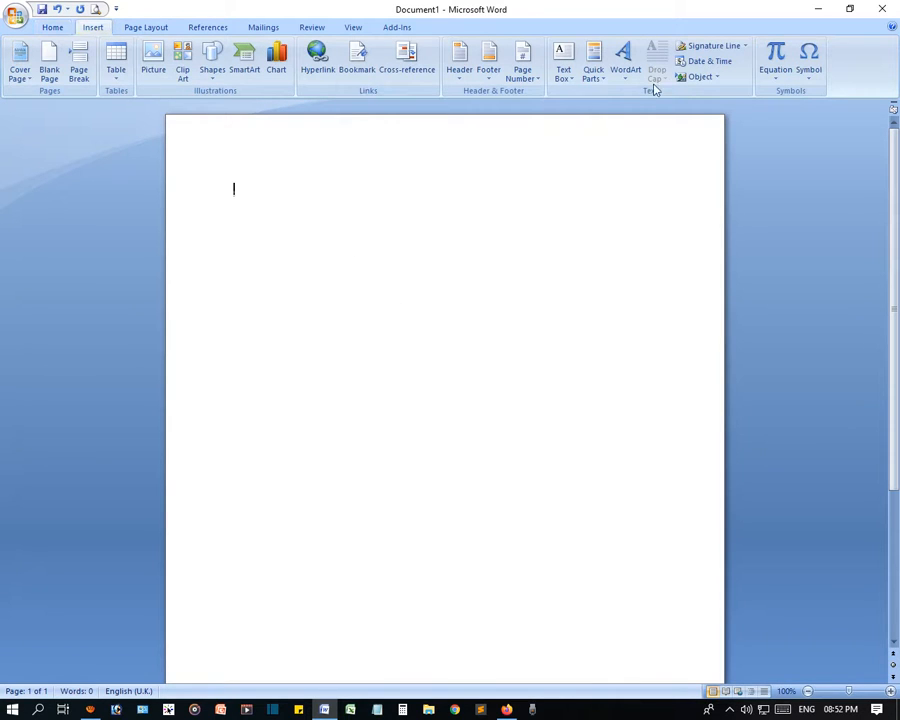
click(774, 62)
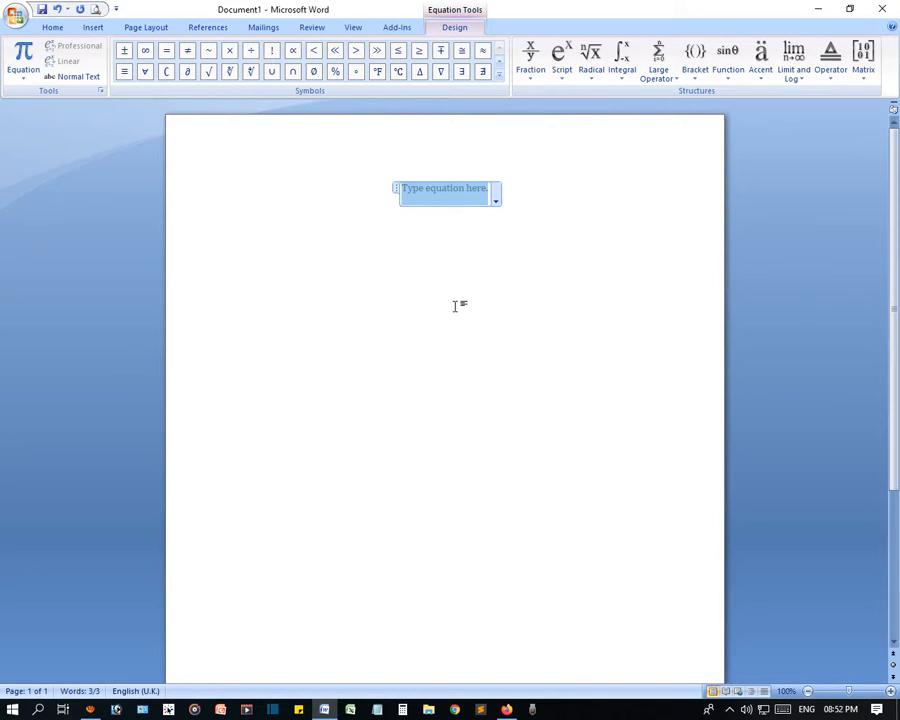
click(526, 240)
click(442, 187)
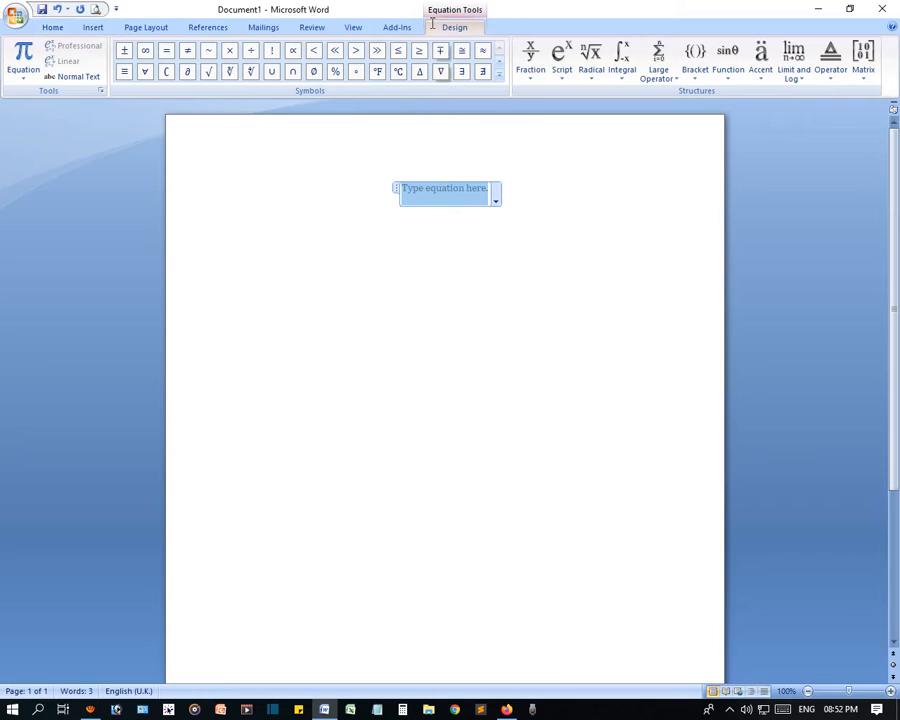
Fill the blank equation with a stacked fraction of a over b and leave the equation
click(531, 80)
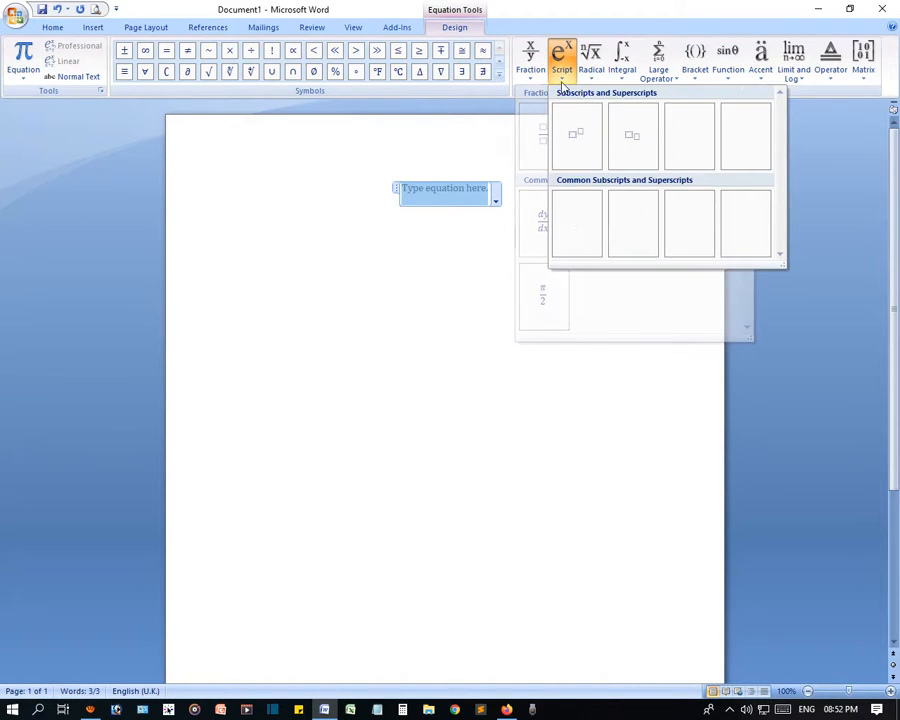
mouse_move(598, 85)
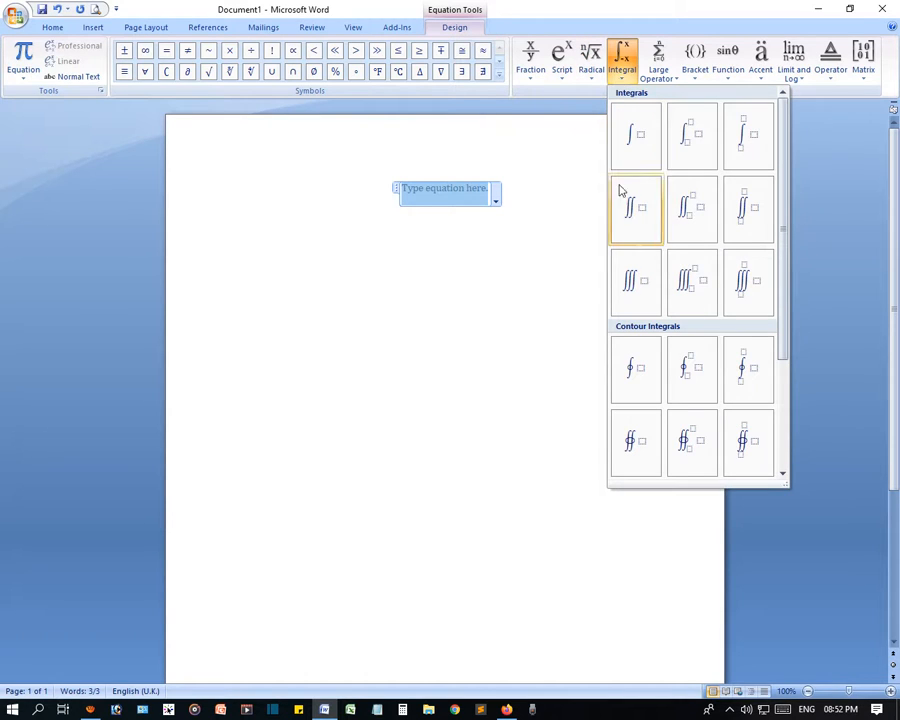
mouse_move(660, 82)
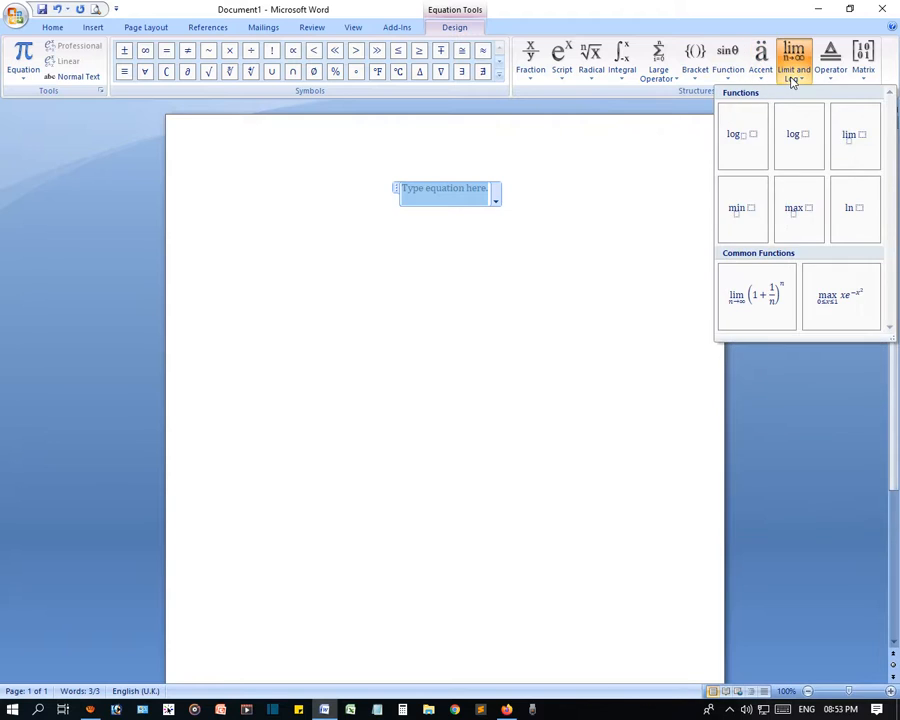
mouse_move(533, 78)
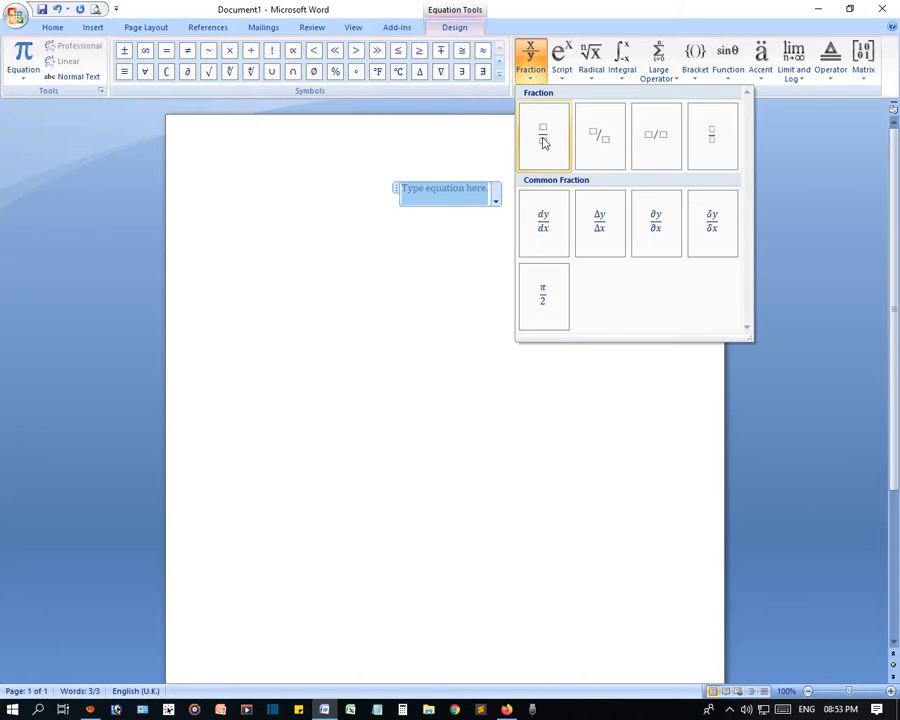
click(544, 139)
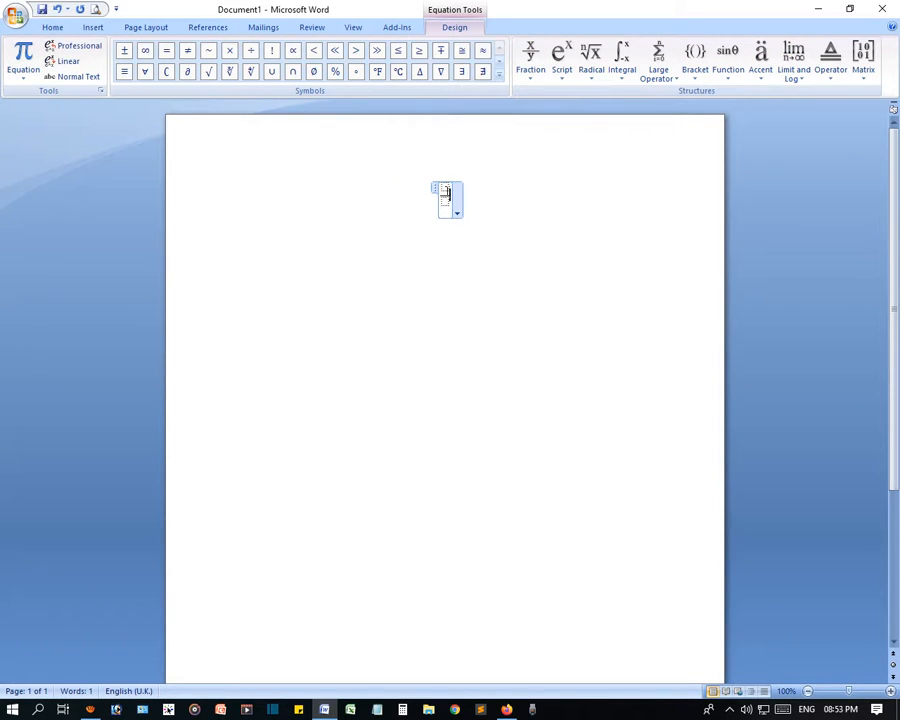
text(a)
key(Down)
text(b)
click(455, 209)
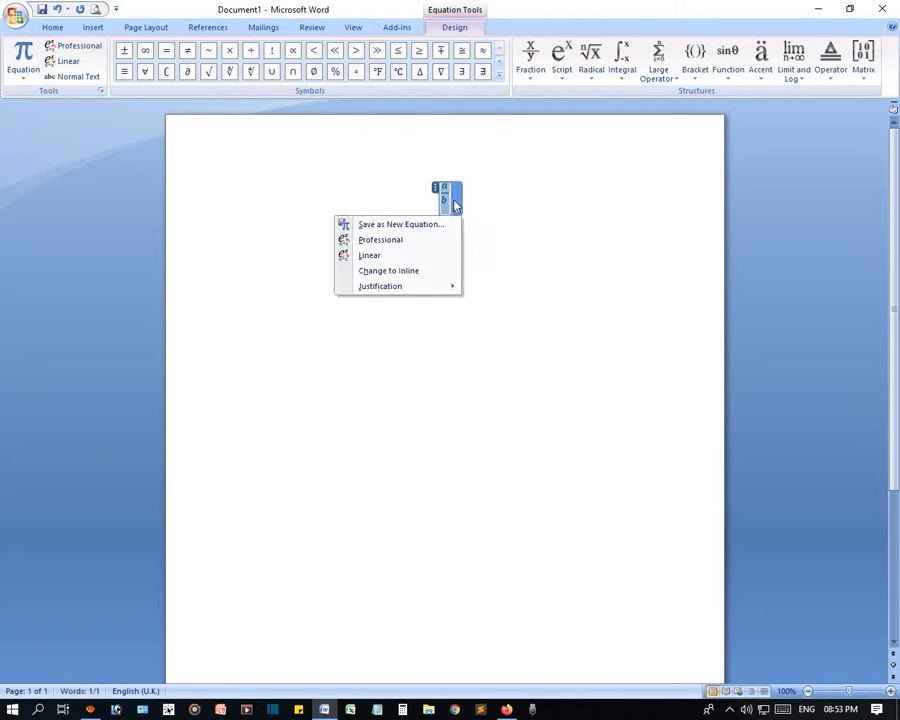
click(453, 207)
click(524, 202)
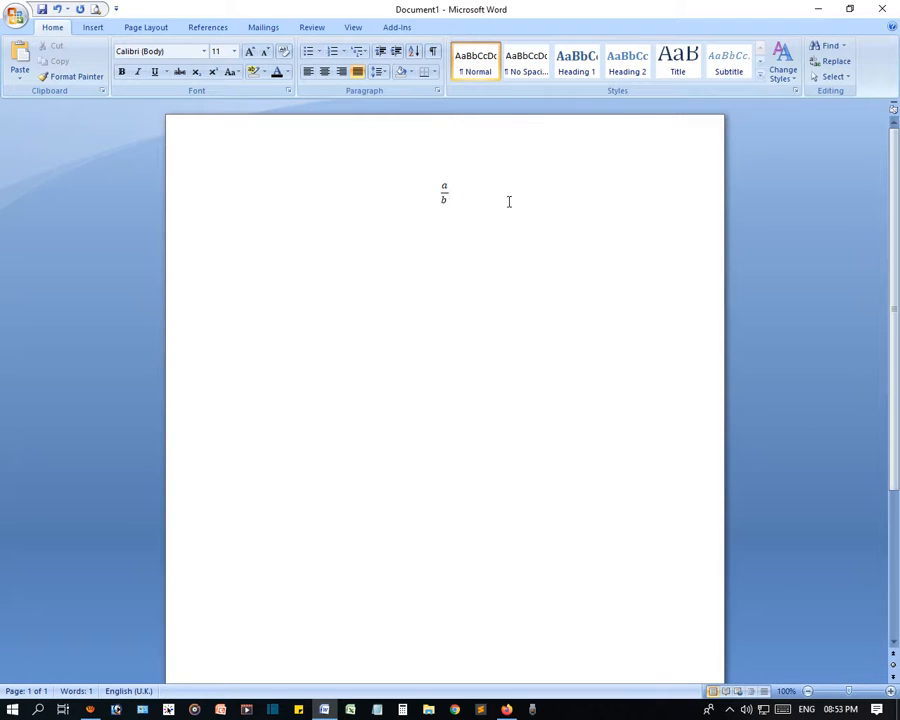
Insert a new blank equation after the a over b fraction, on the same line
click(92, 27)
click(776, 58)
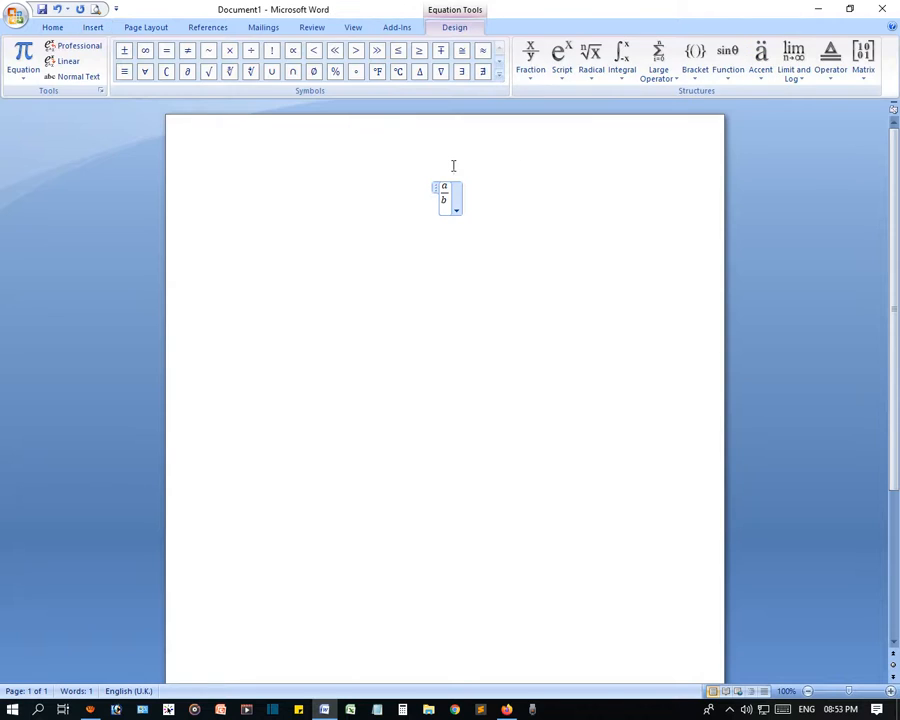
click(484, 224)
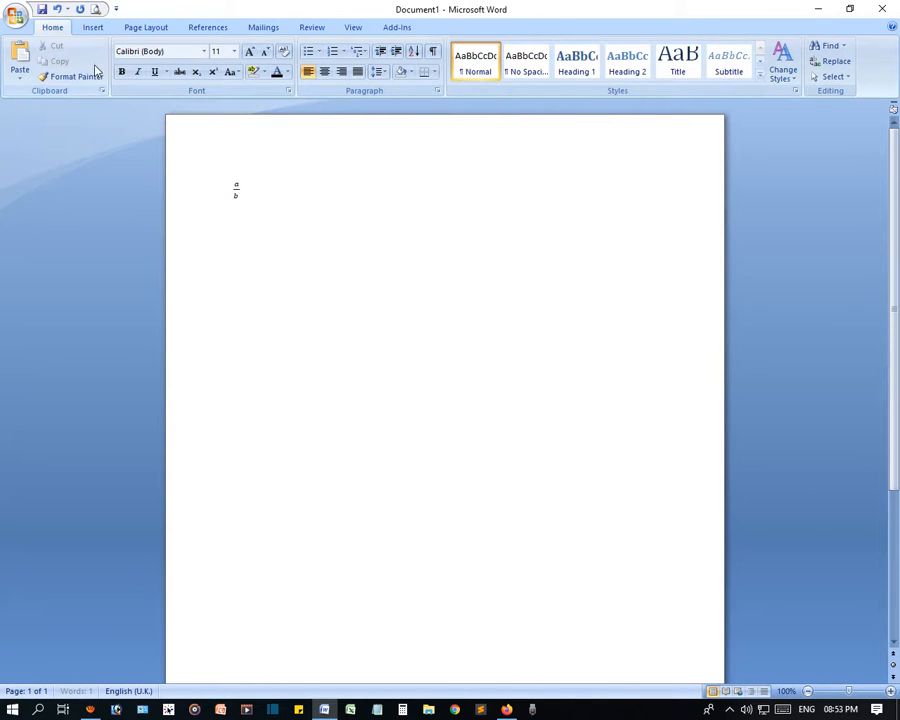
click(92, 27)
click(776, 58)
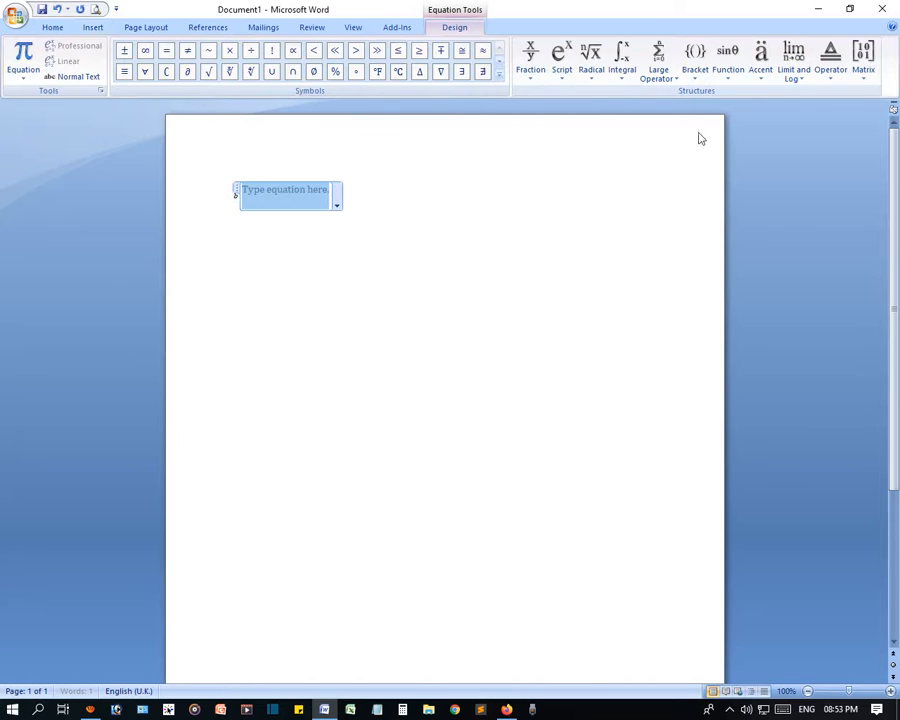
Add a subscript-superscript structure to the new equation with base a, superscript 2 and subscript 3
click(569, 73)
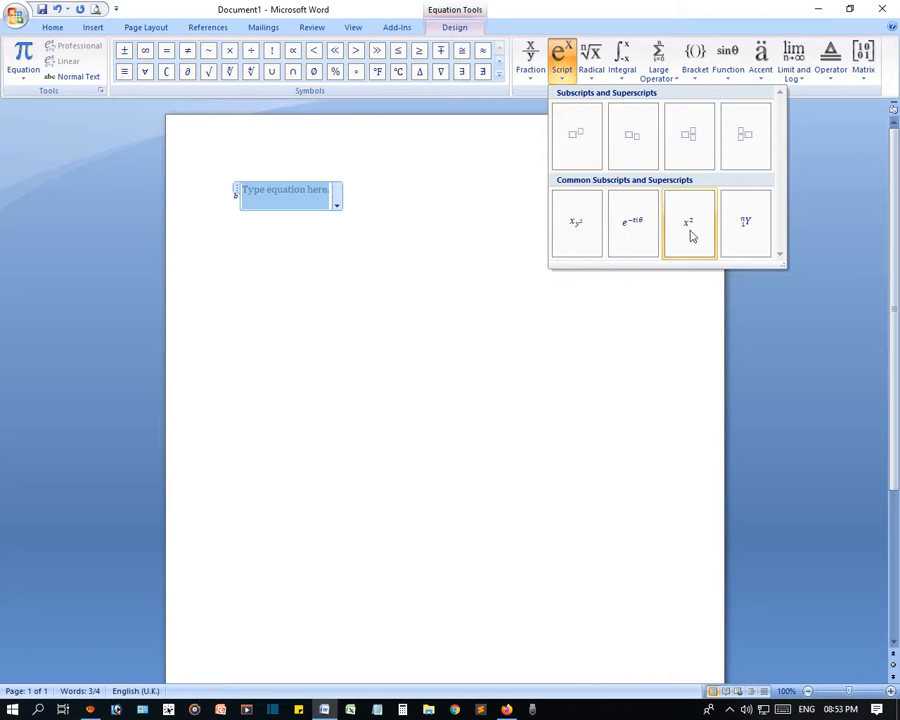
click(689, 140)
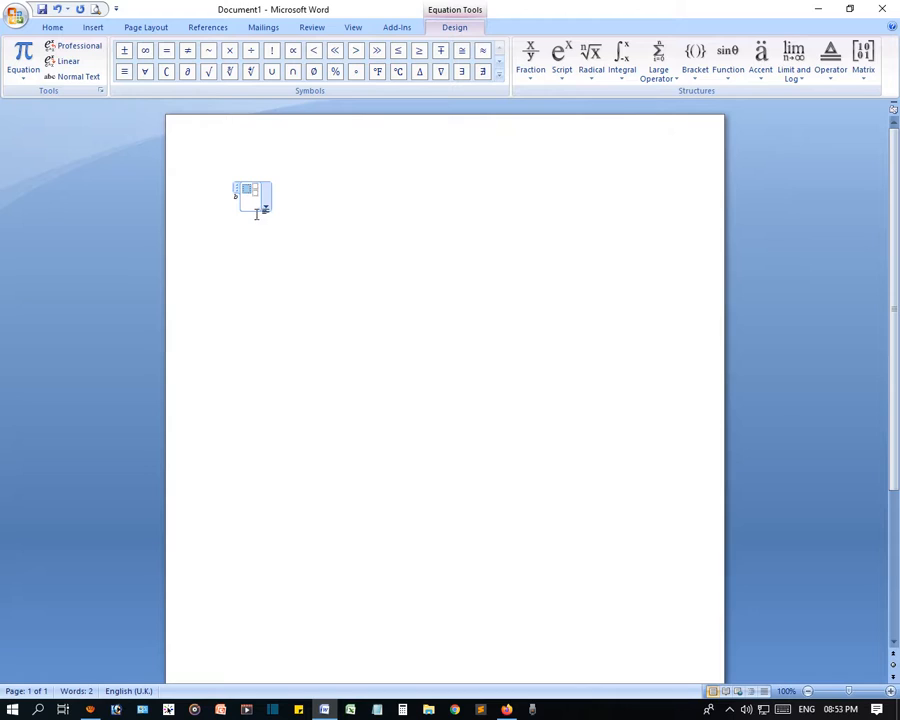
text(a)
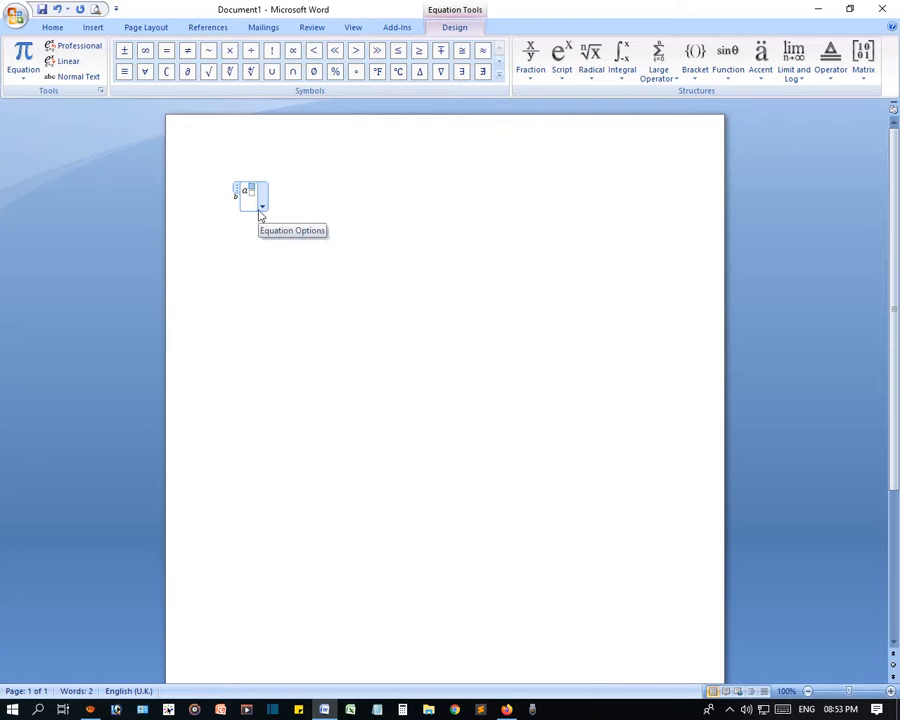
text(2)
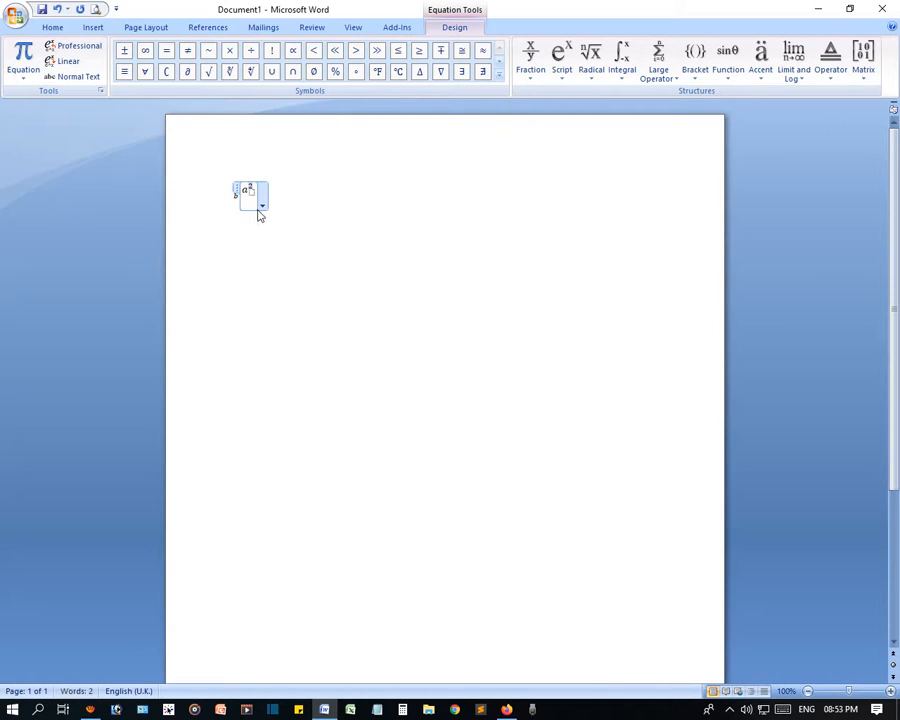
click(251, 194)
text(3)
click(321, 207)
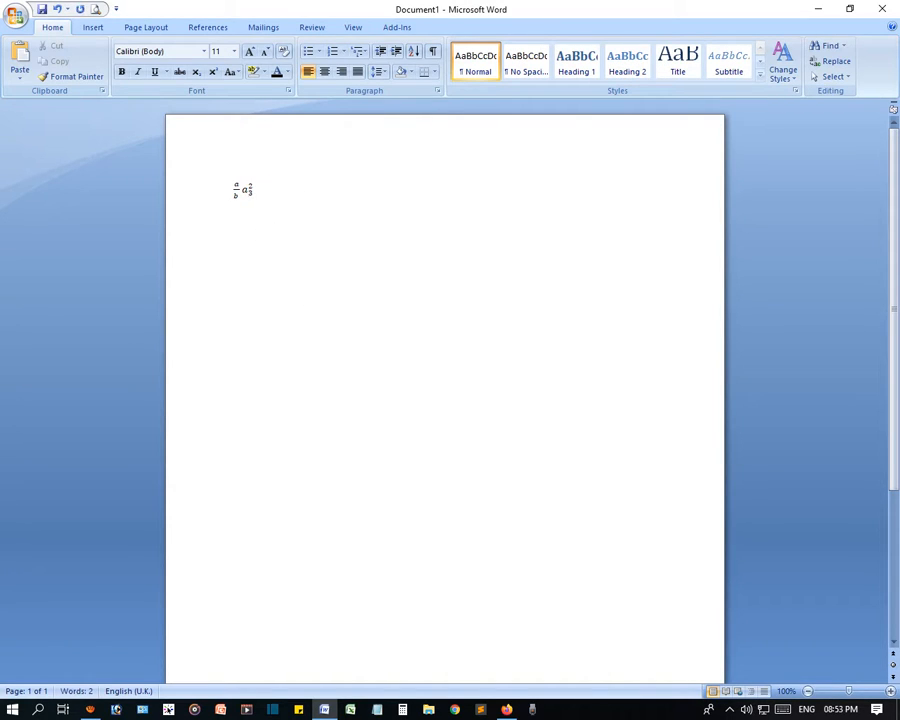
Add an equals sign after the scripted a term and insert a blank equation behind it
click(311, 185)
text(=)
click(93, 28)
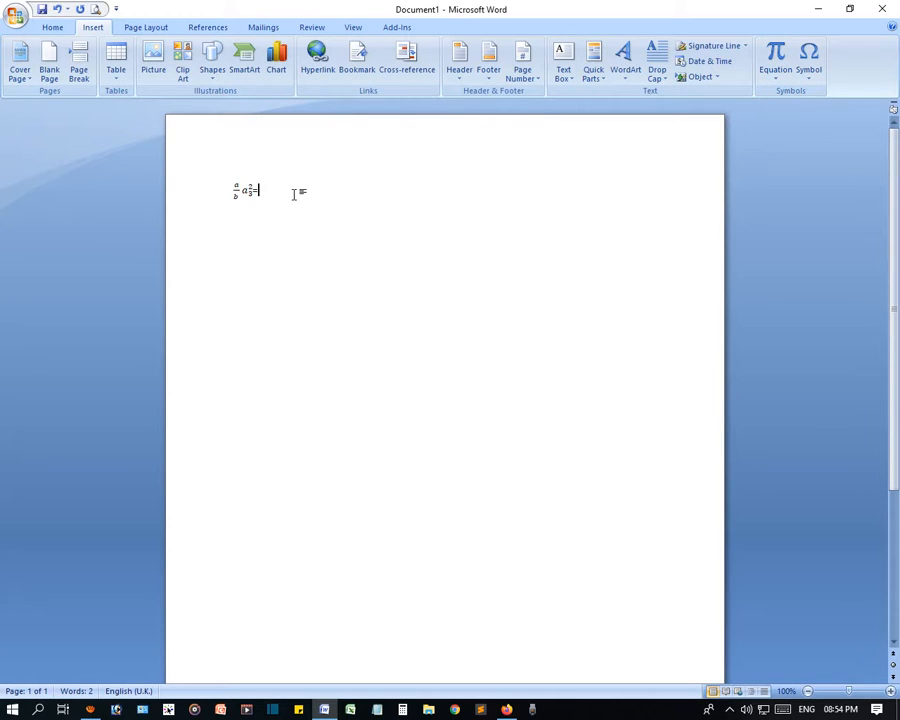
key(alt+equal)
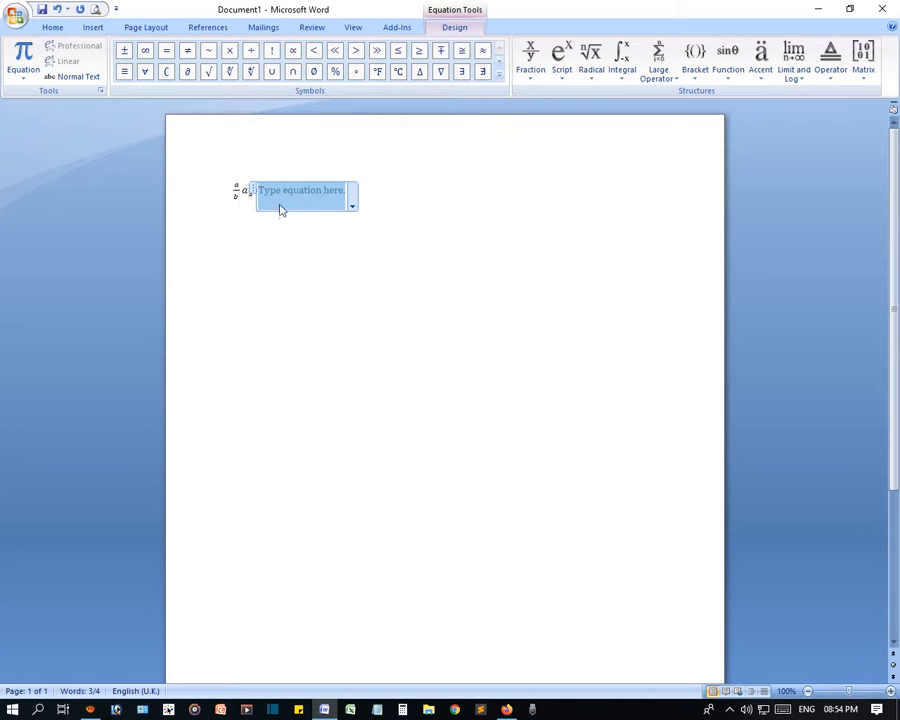
Fill the blank equation with a radical of degree 8 over b and leave the equation
click(594, 76)
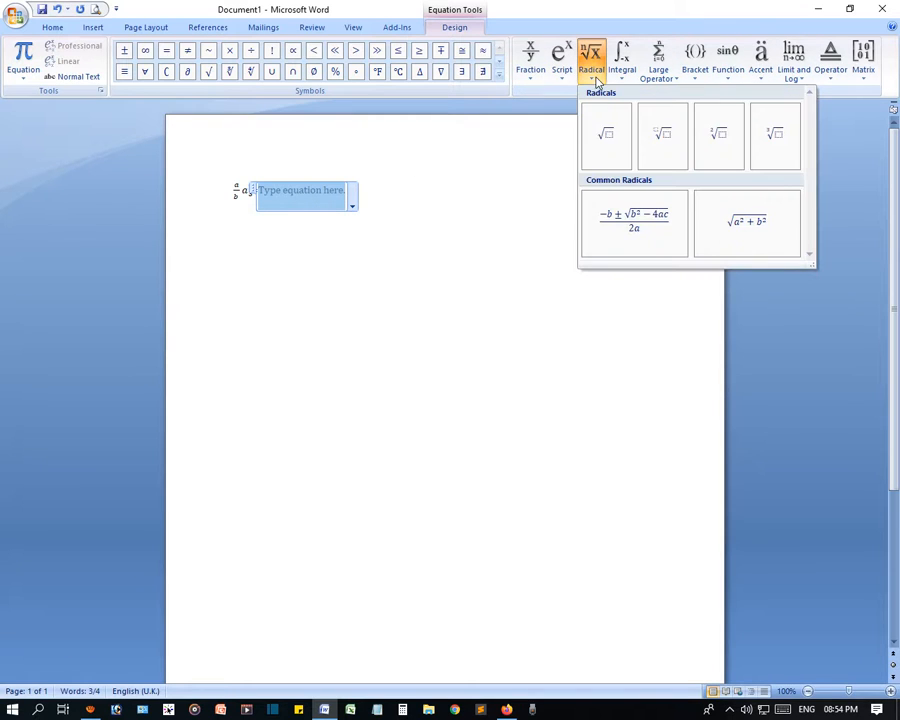
click(663, 137)
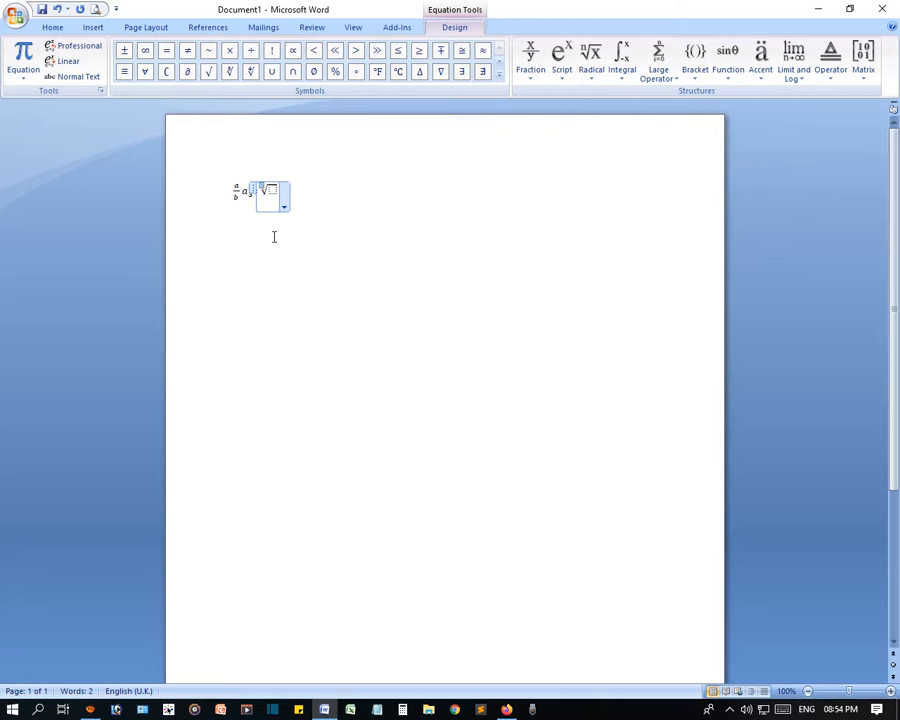
text(8)
click(273, 191)
text(b)
click(318, 196)
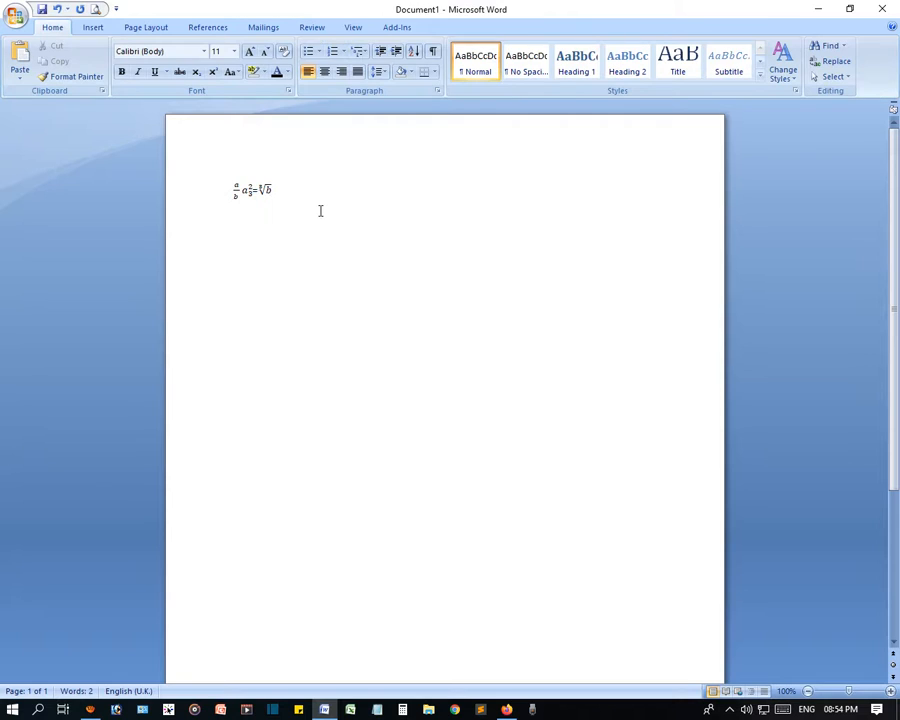
click(321, 211)
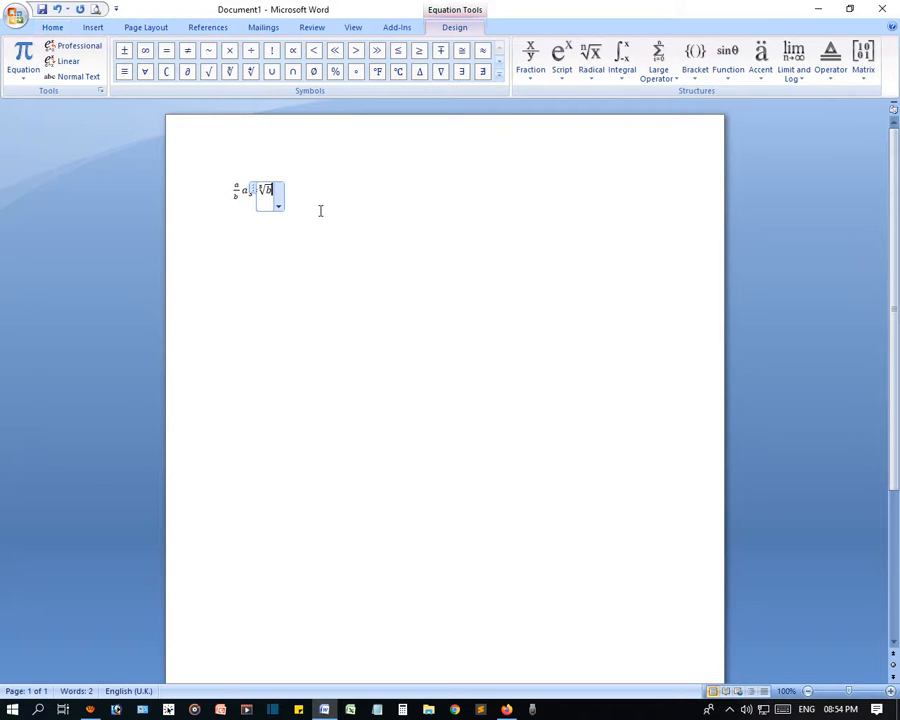
click(325, 205)
key(Return)
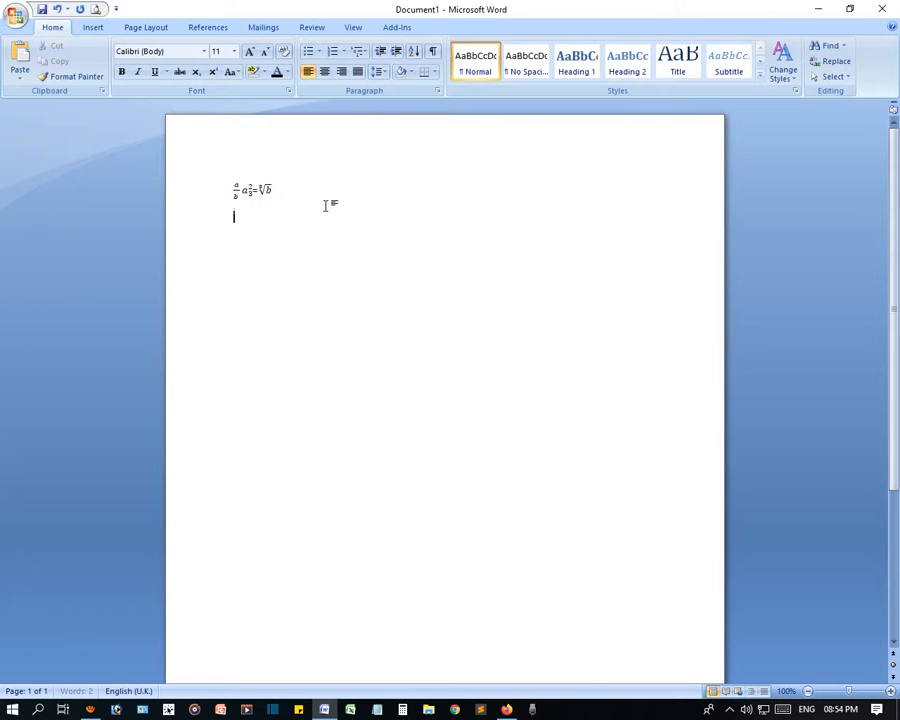
key(BackSpace)
key(Left)
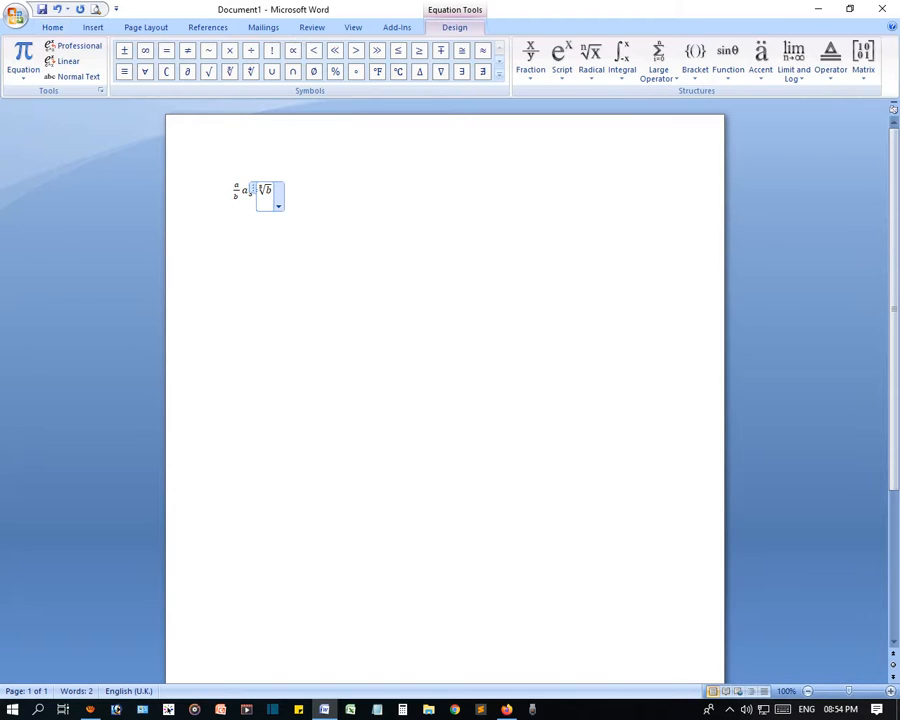
key(Right)
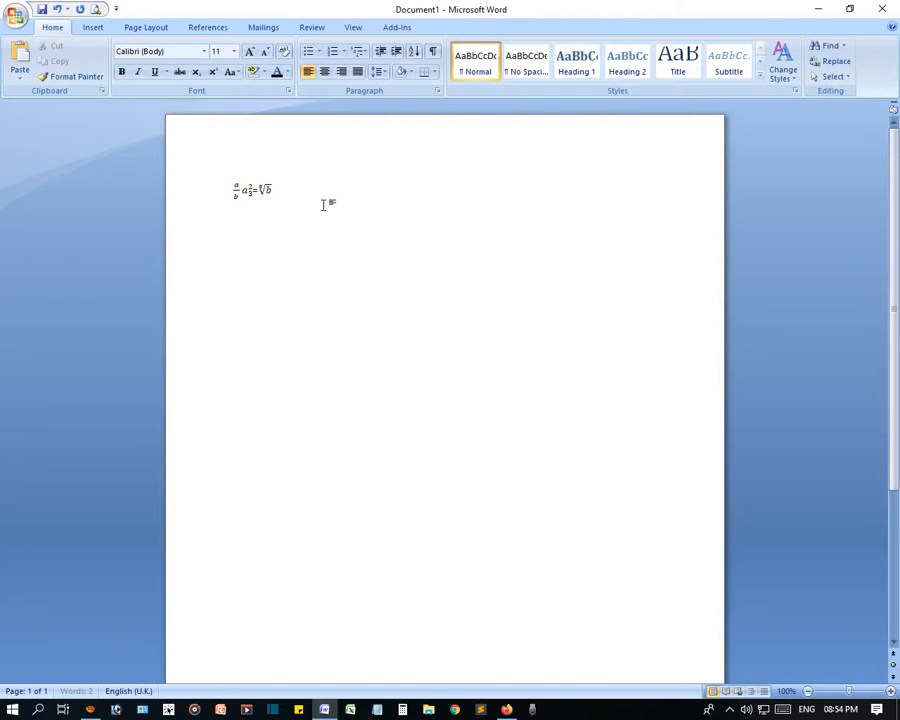
Insert another equation after the radical containing the degree Fahrenheit symbol (°F)
key(alt+equal)
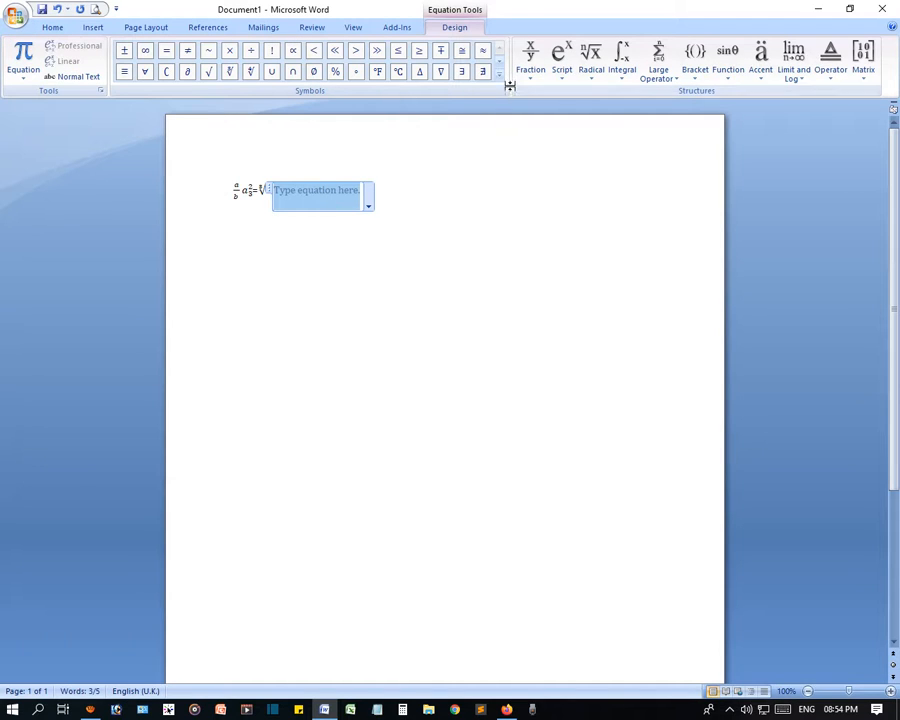
click(378, 72)
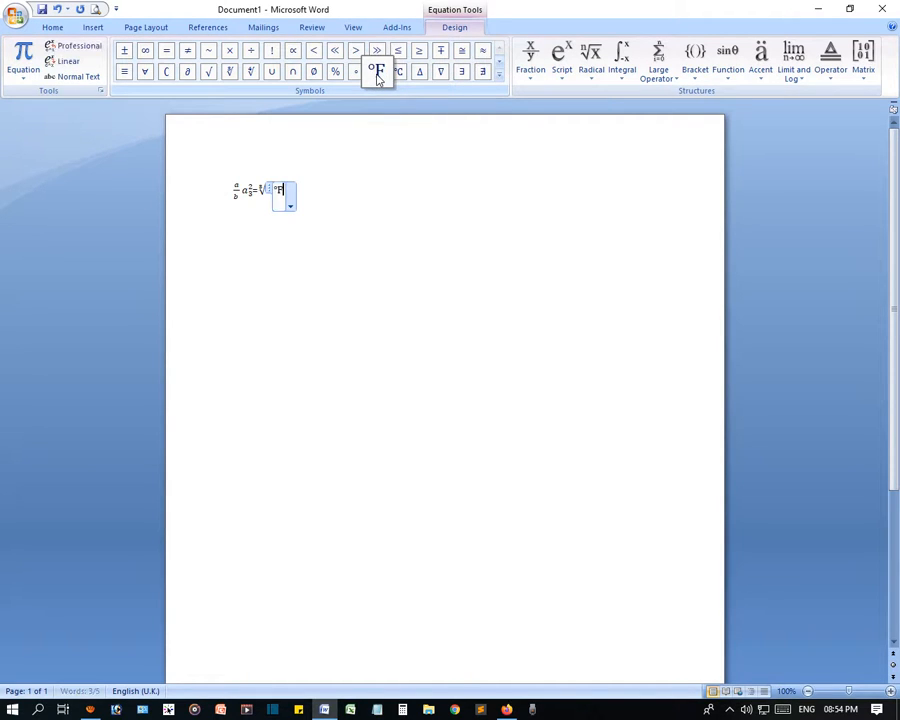
click(305, 206)
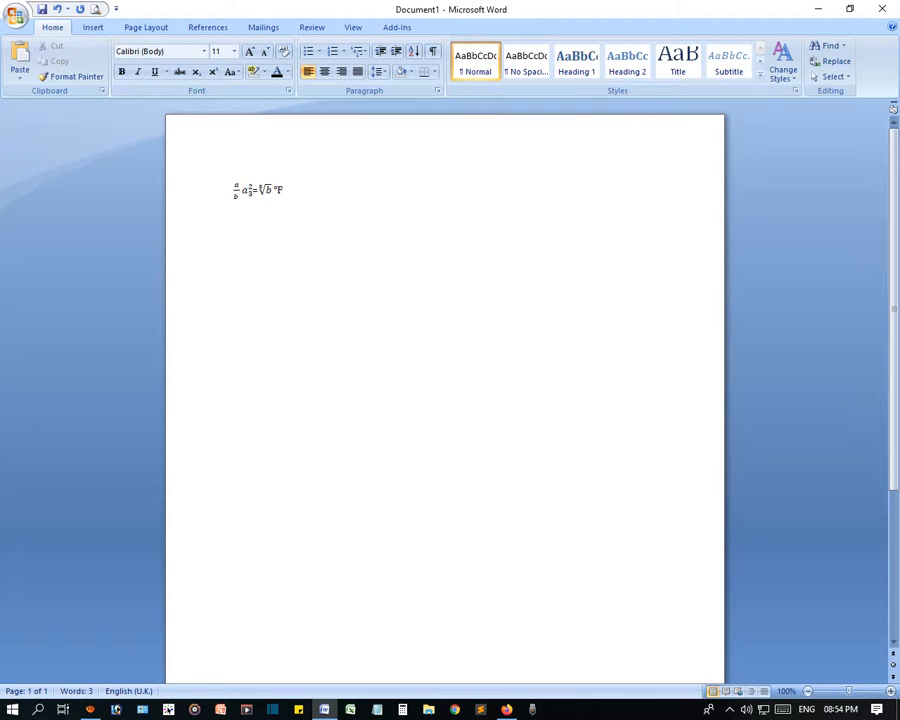
Insert an equation after °F containing an integral with upper limit 3, lower limit b and integrand x, and leave the equation
key(alt+equal)
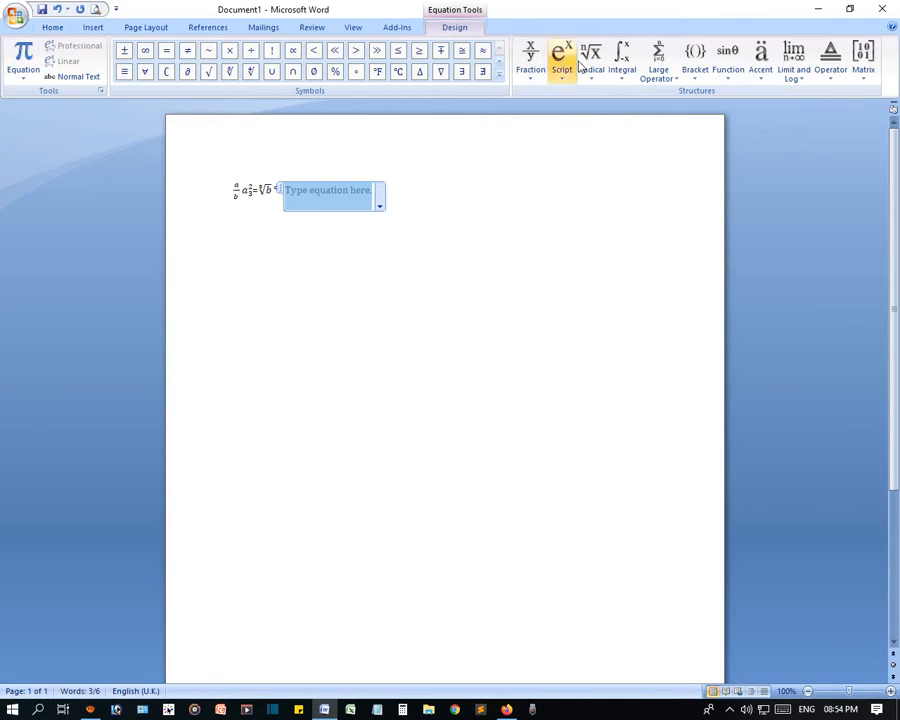
click(626, 76)
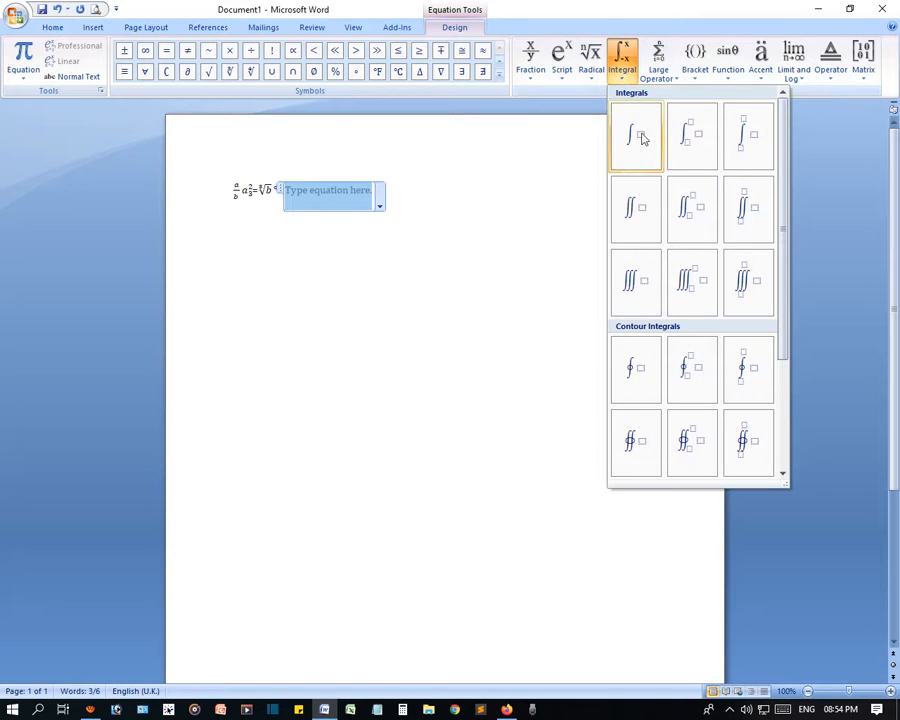
click(692, 135)
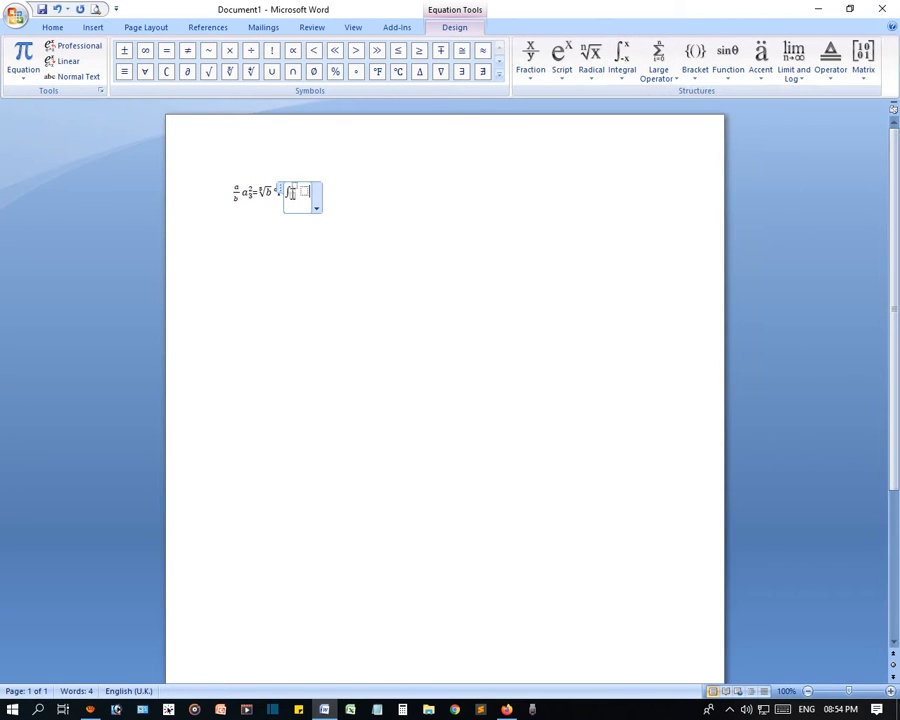
click(294, 187)
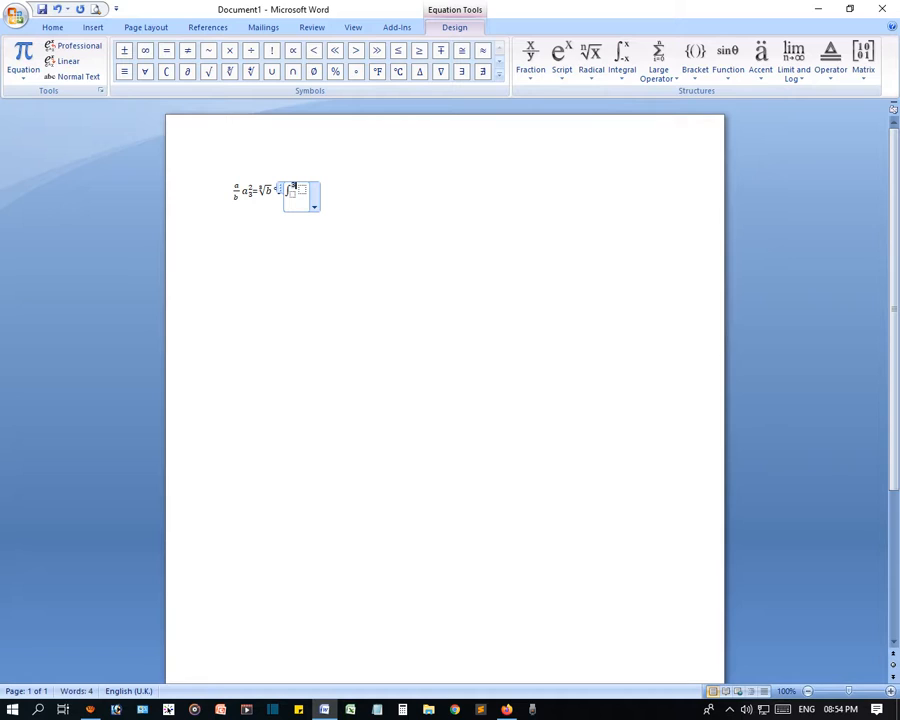
click(293, 196)
text(b)
click(303, 192)
text(x)
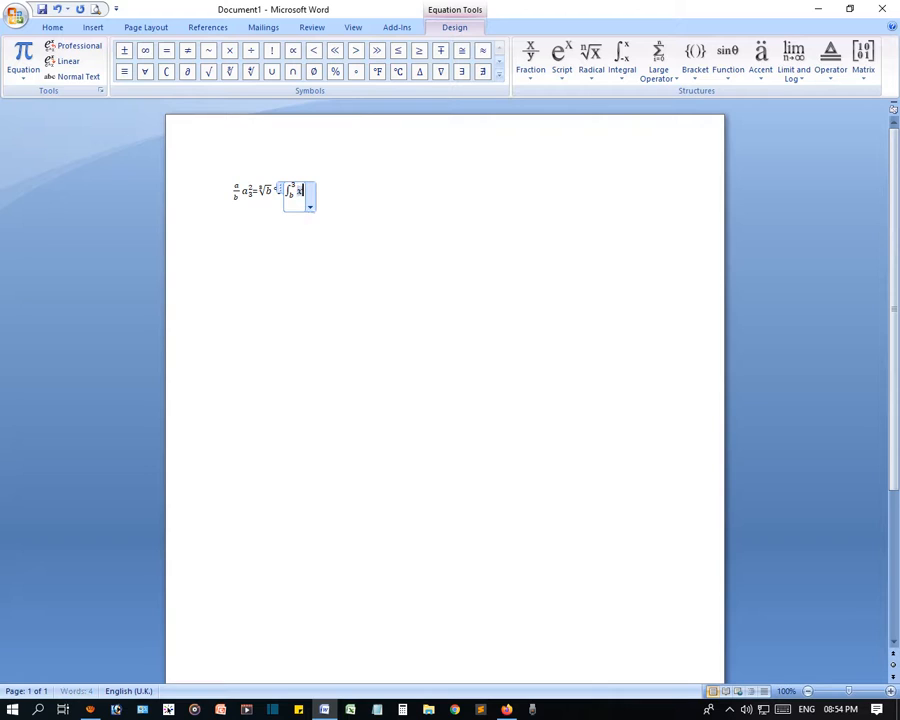
click(314, 217)
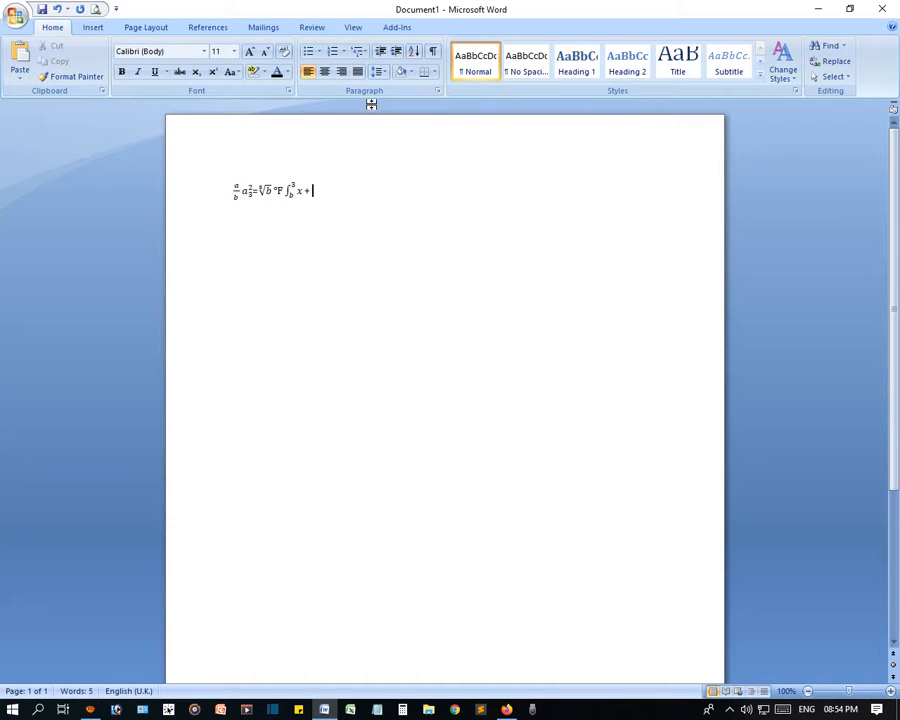
Add a plus sign after the integral, insert a blank equation behind it and leave the equation
key(alt+equal)
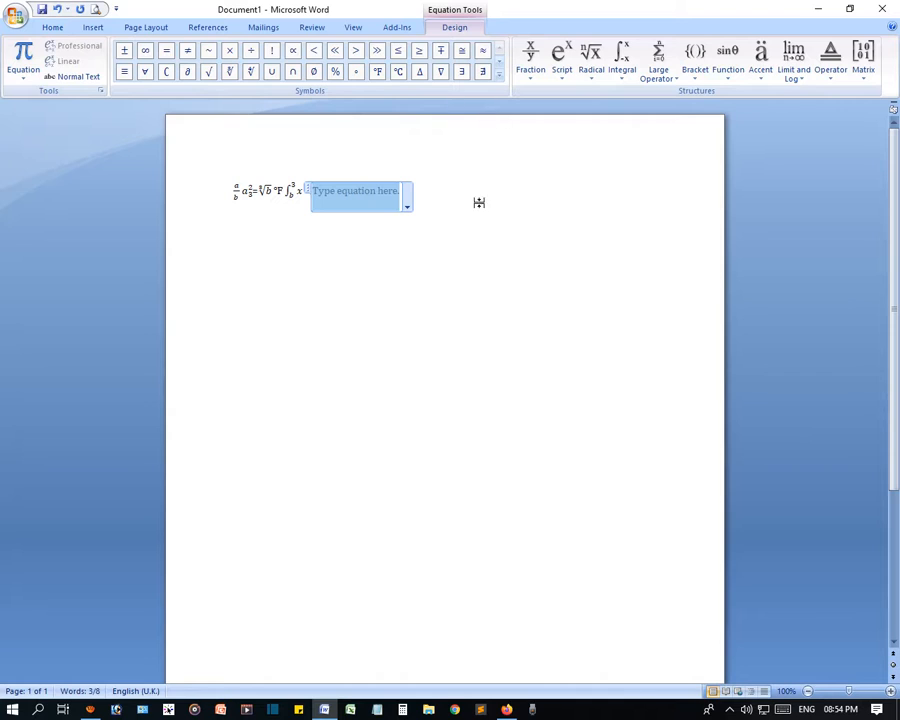
click(50, 28)
click(92, 28)
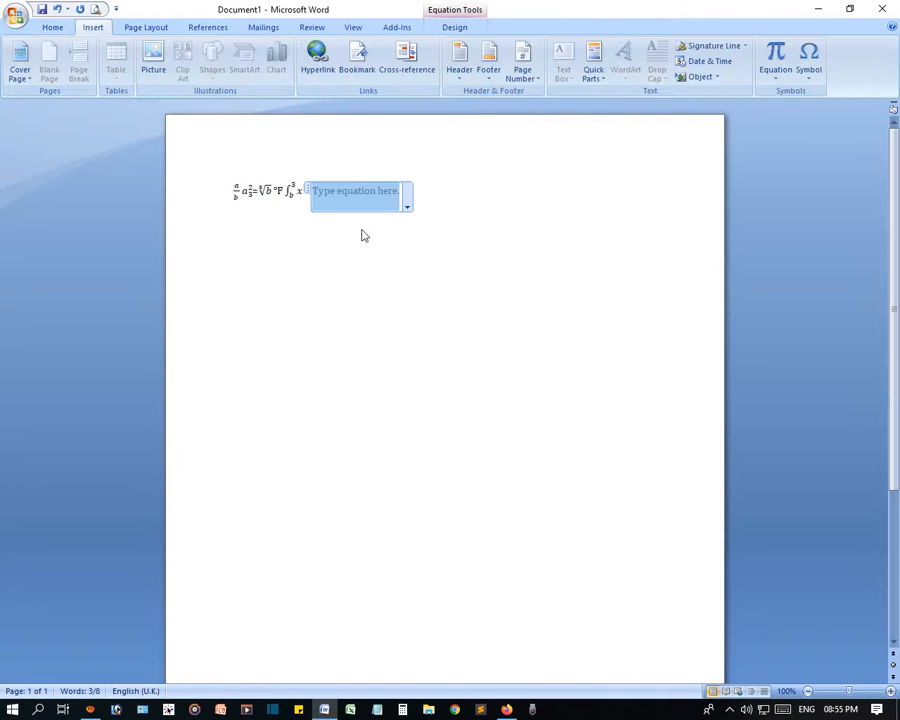
click(449, 238)
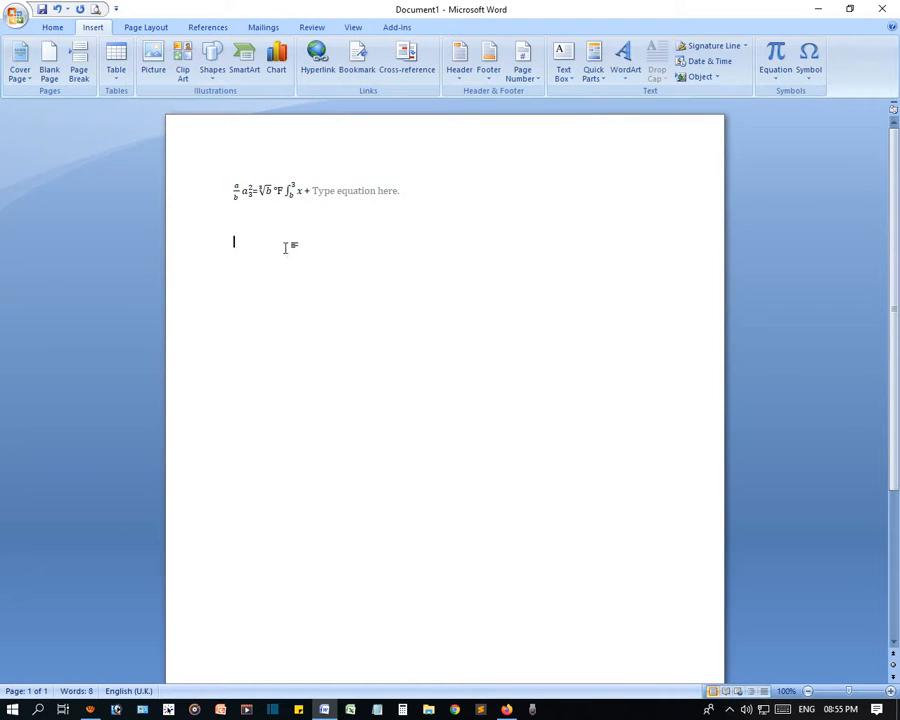
Delete the blank equation and all the other equations on the line, clearing the document
click(349, 186)
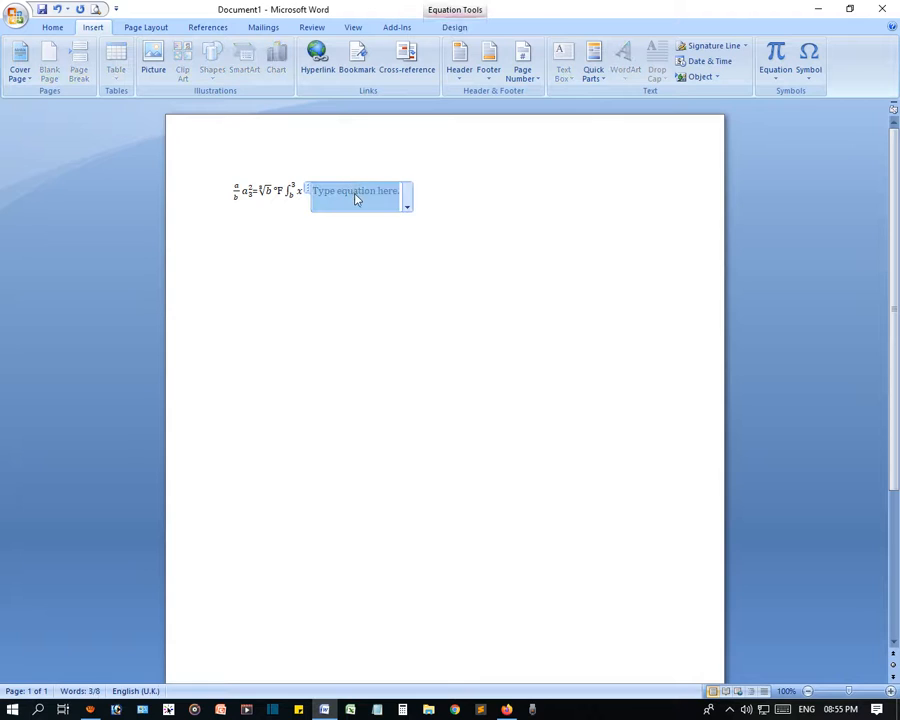
key(Delete)
drag(335, 197, 145, 168)
key(Delete)
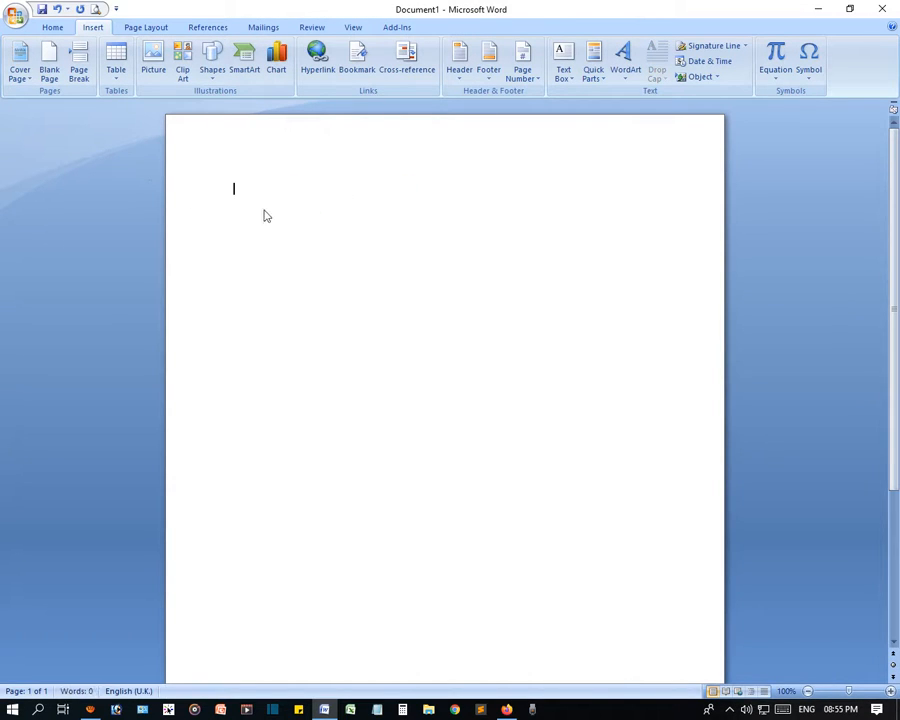
key(Return)
key(BackSpace)
key(BackSpace)
Open the full Symbol dialog and move it away from the start of the document text
click(809, 64)
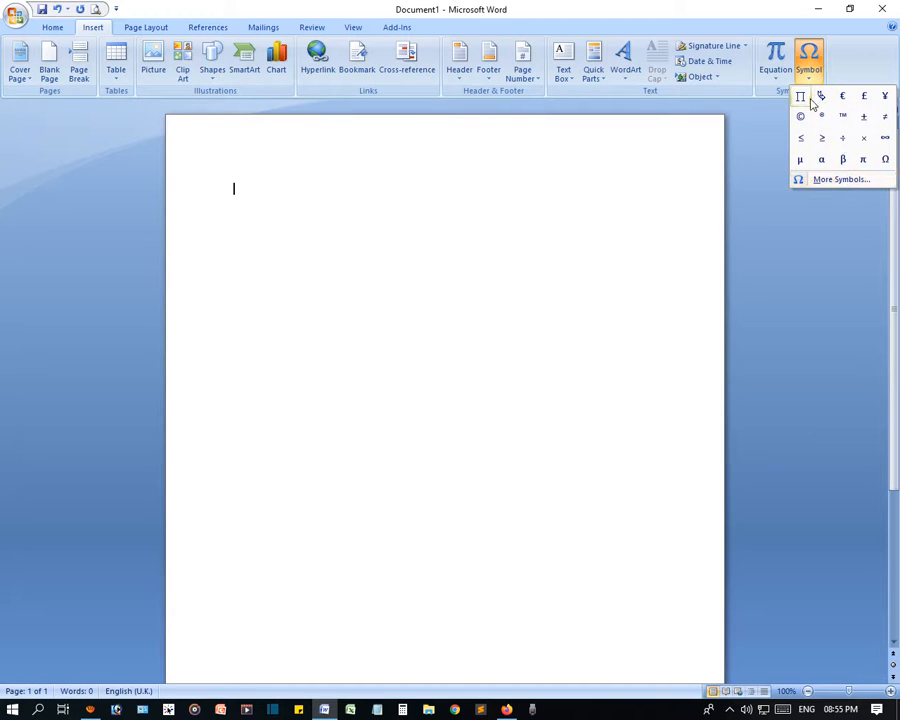
click(828, 181)
drag(530, 220, 759, 154)
Examine the list of special characters and the beginning of the Symbol font's character set
click(576, 179)
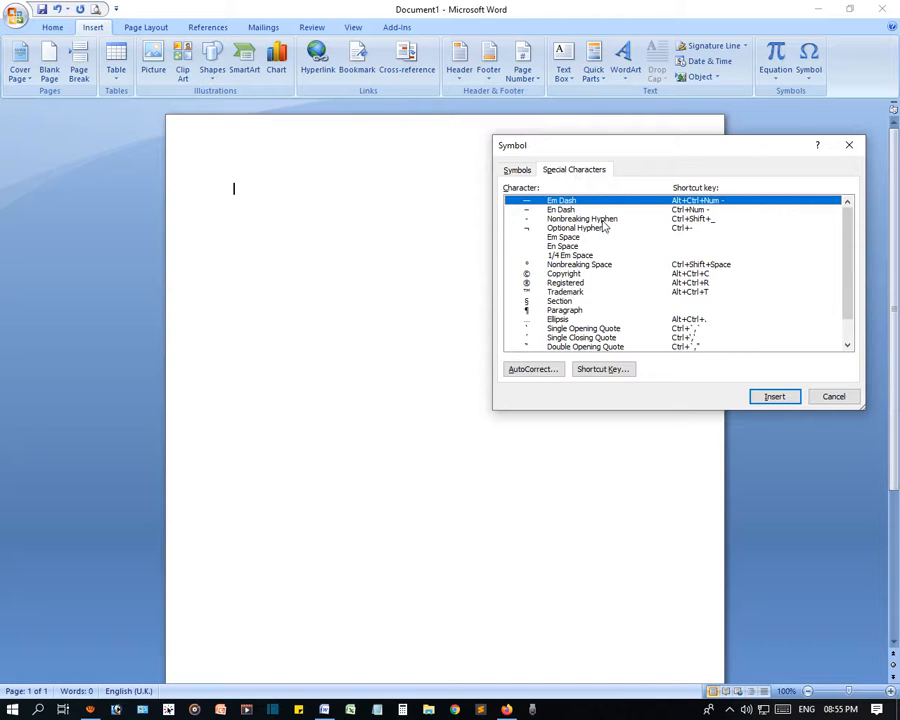
scroll(603, 228, down, 1)
scroll(600, 236, up, 1)
click(517, 170)
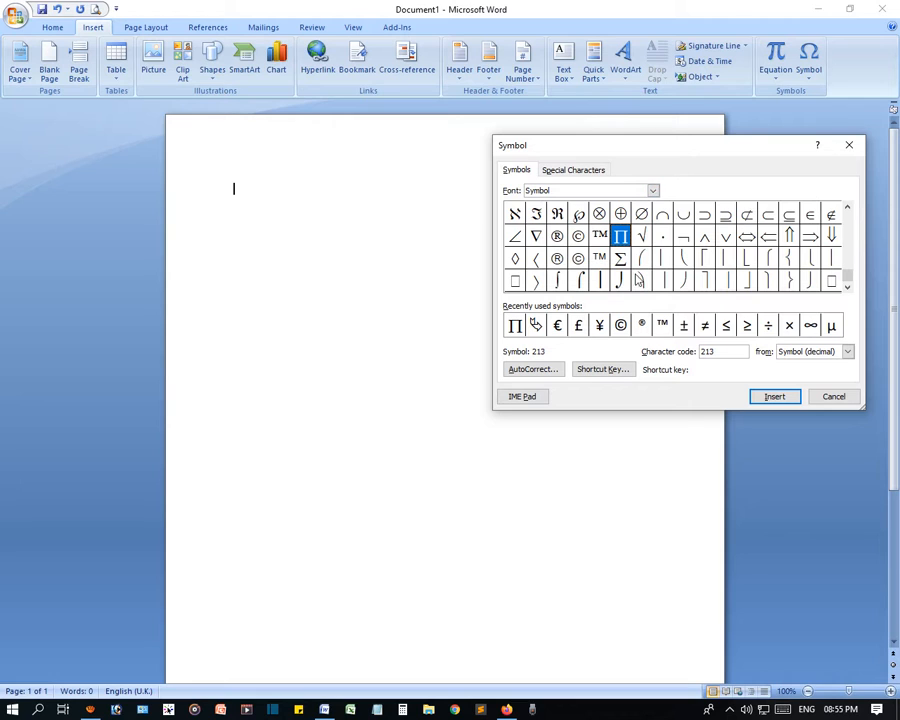
drag(848, 271, 848, 210)
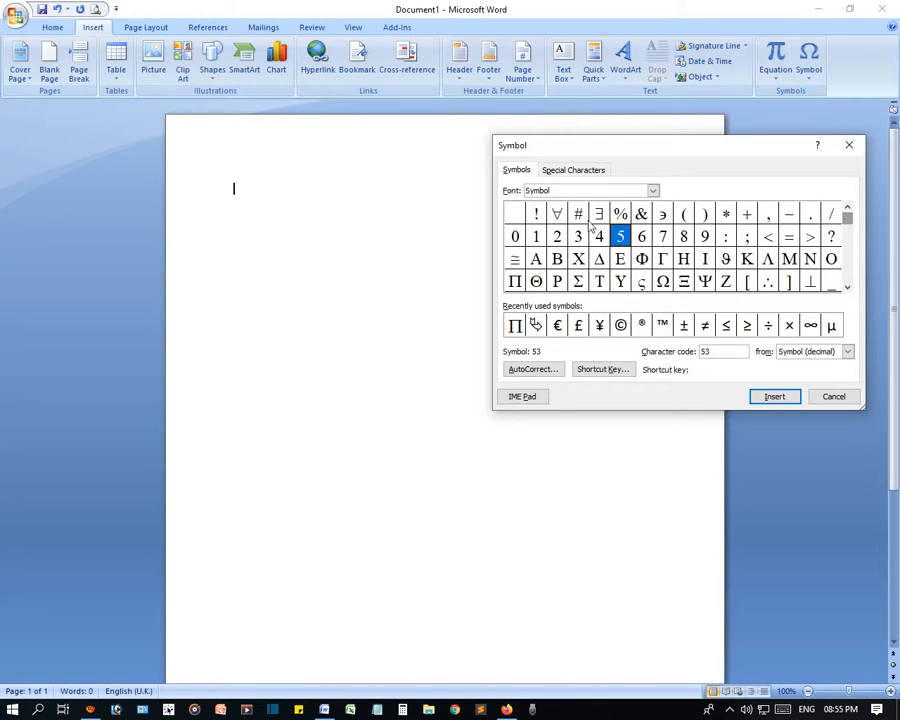
click(536, 212)
Switch the symbol font to SutonnyMJ and look through its characters to the end
click(653, 191)
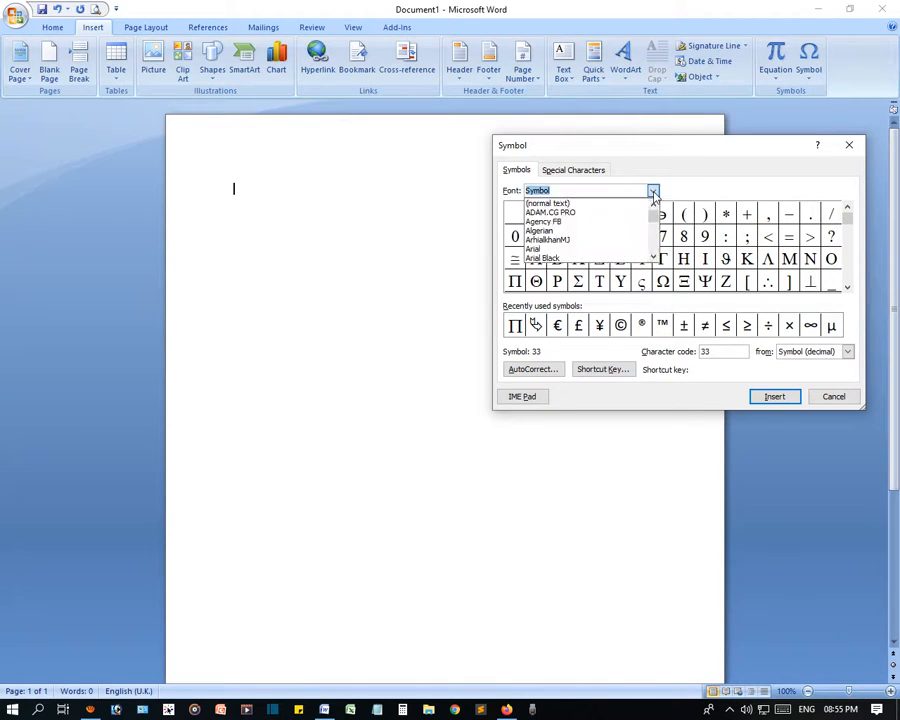
click(576, 204)
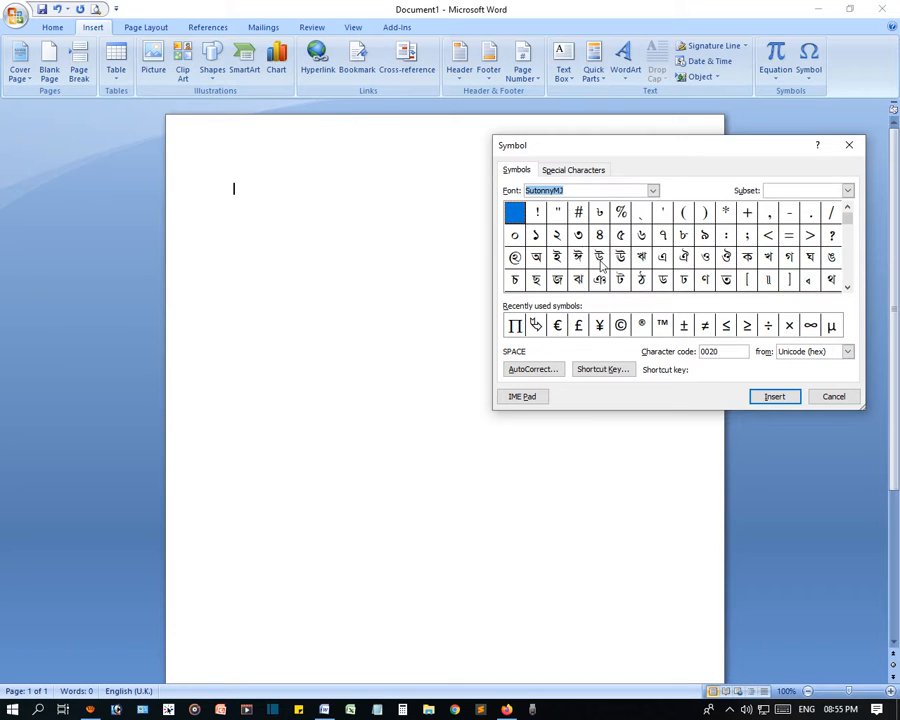
drag(846, 222, 849, 281)
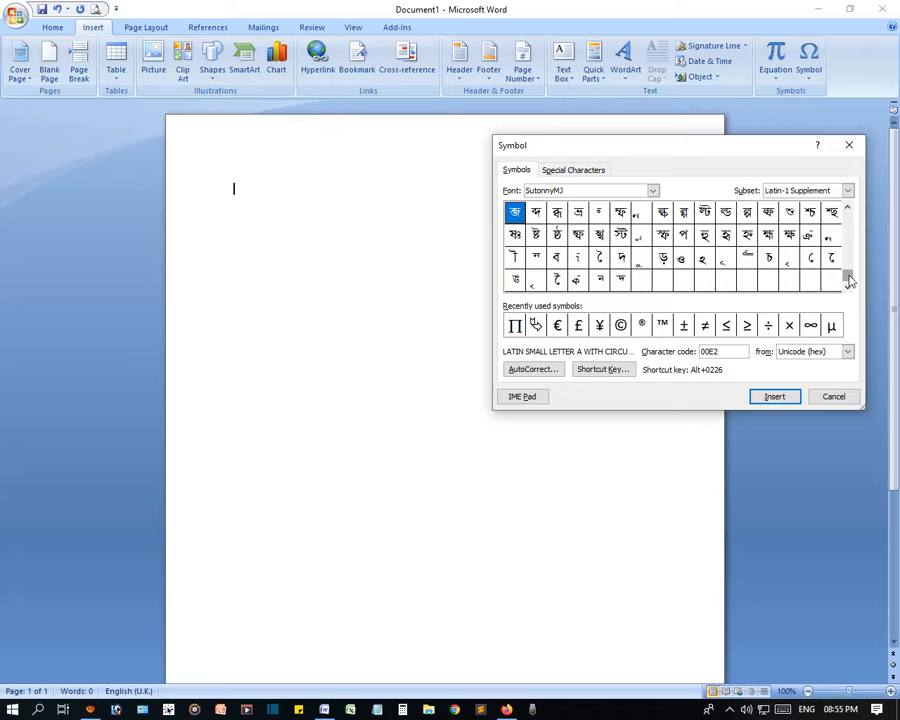
Switch the symbol font to Yu Gothic and look through its characters to the end of the set
click(653, 191)
scroll(612, 240, down, 3)
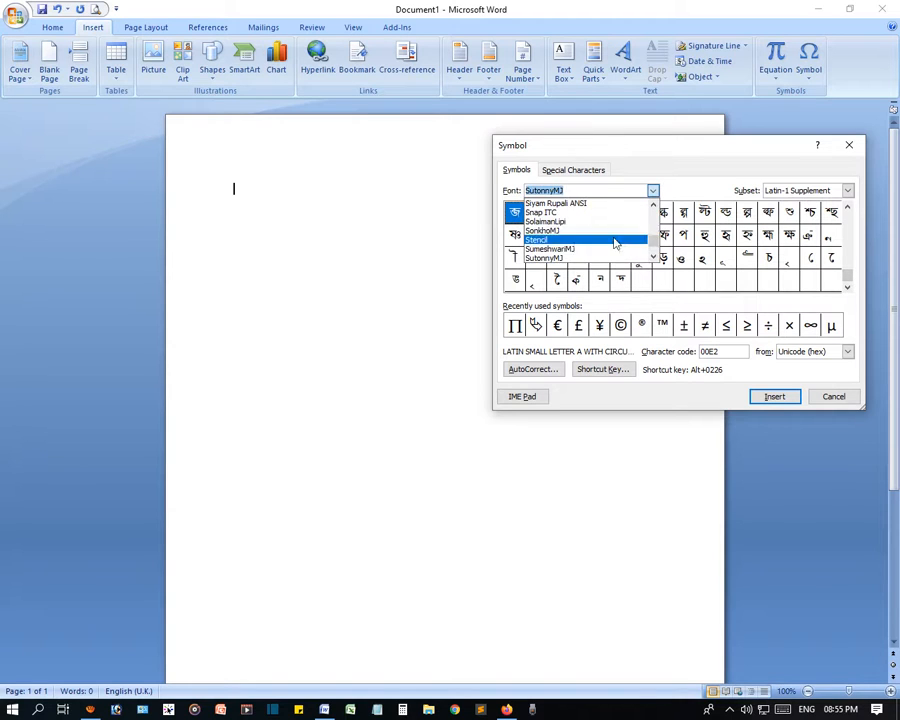
scroll(580, 255, down, 5)
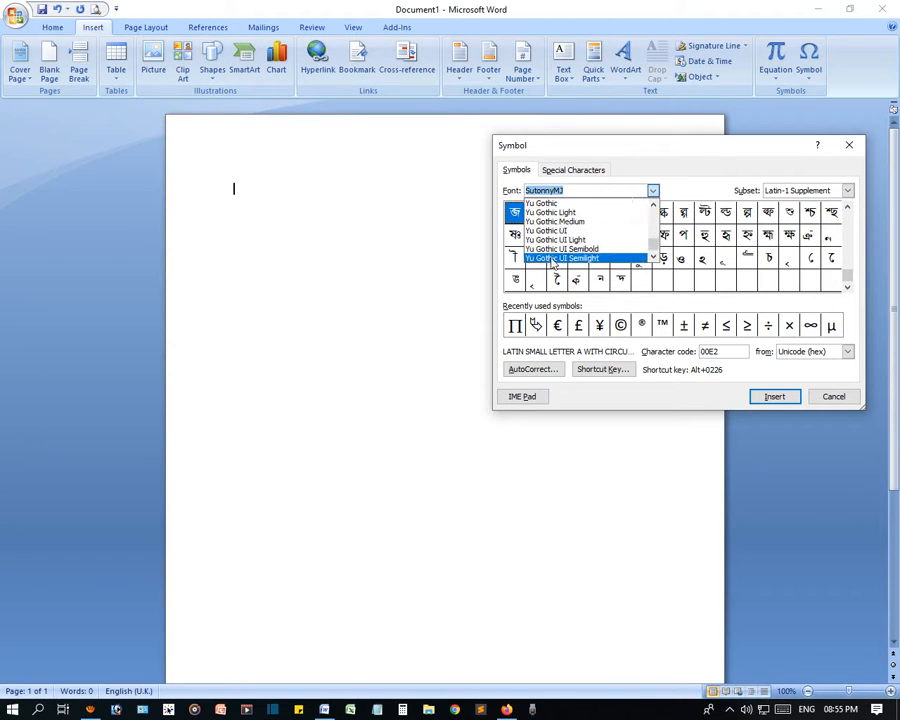
click(548, 204)
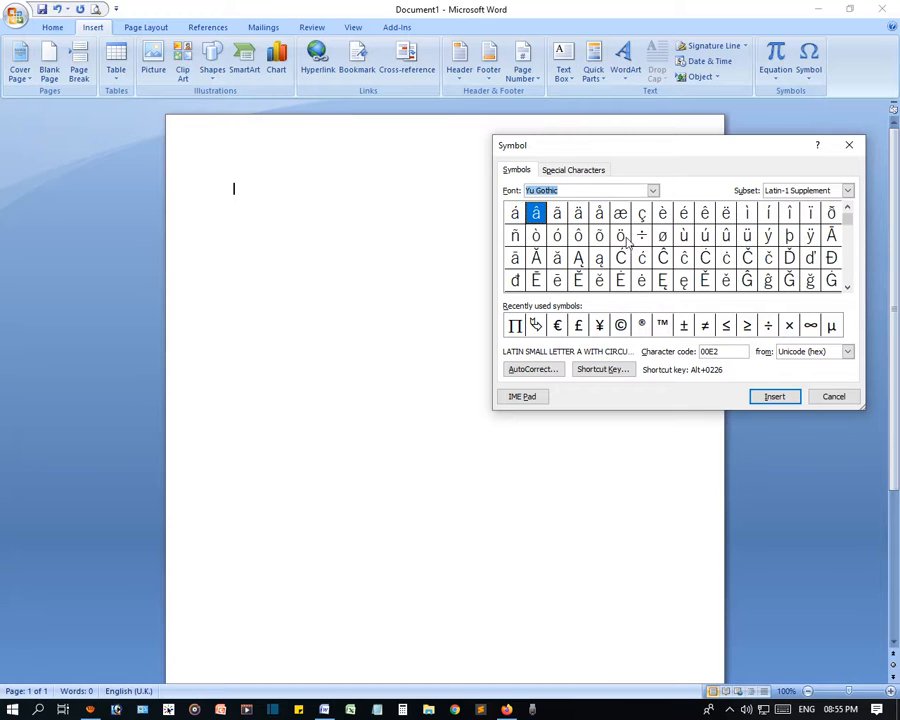
drag(847, 216, 847, 288)
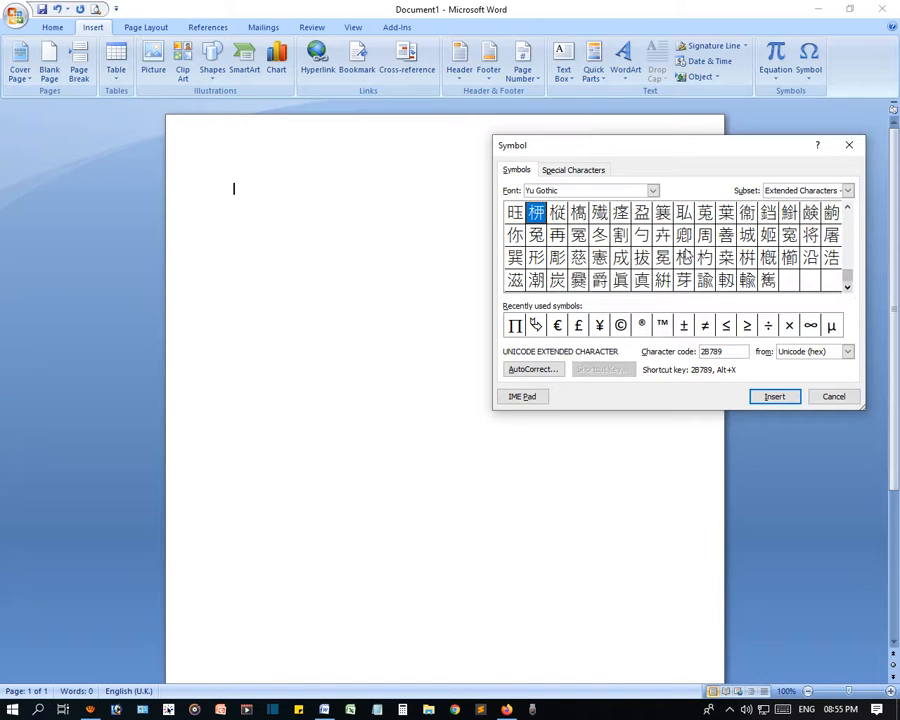
Switch the symbol font to Segoe UI Emoji to view its characters
click(646, 192)
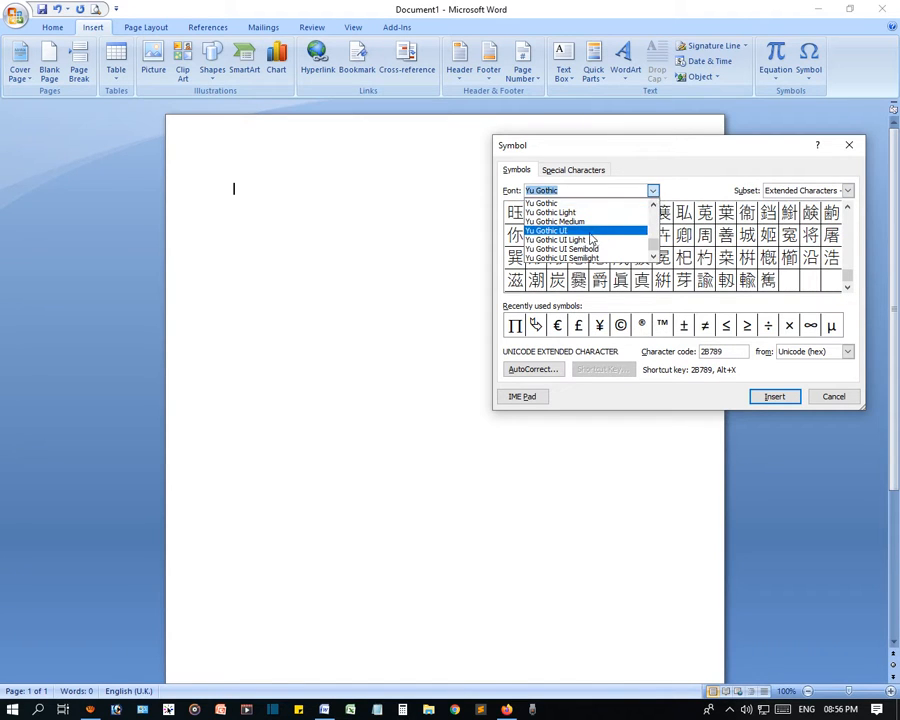
scroll(588, 236, up, 15)
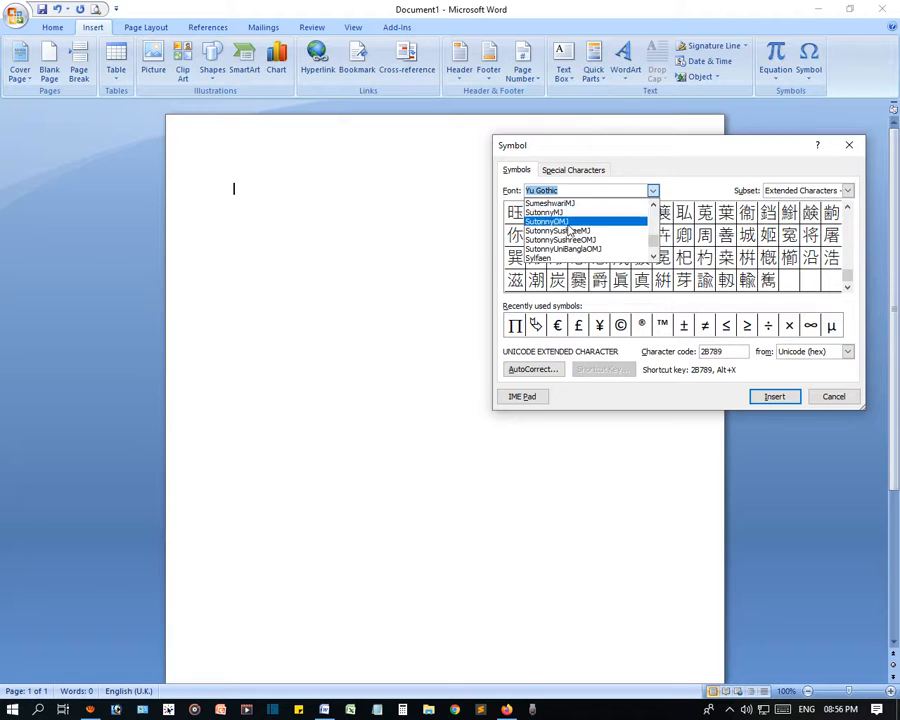
scroll(570, 232, up, 5)
click(555, 202)
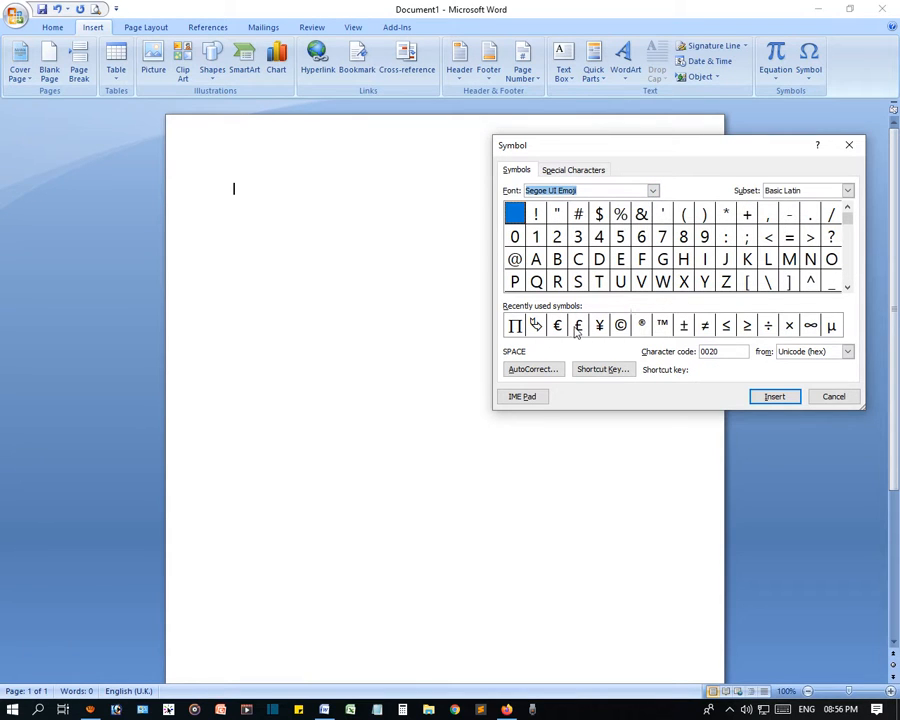
Insert the recently used symbols ©, ™, ® and ≠ one after another into the document
click(620, 327)
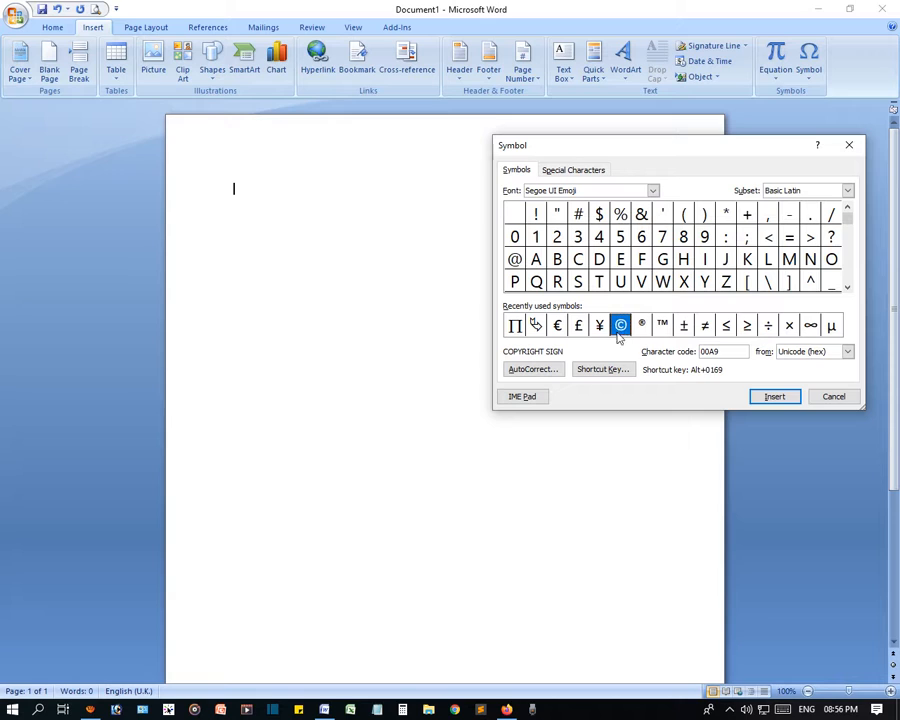
click(775, 398)
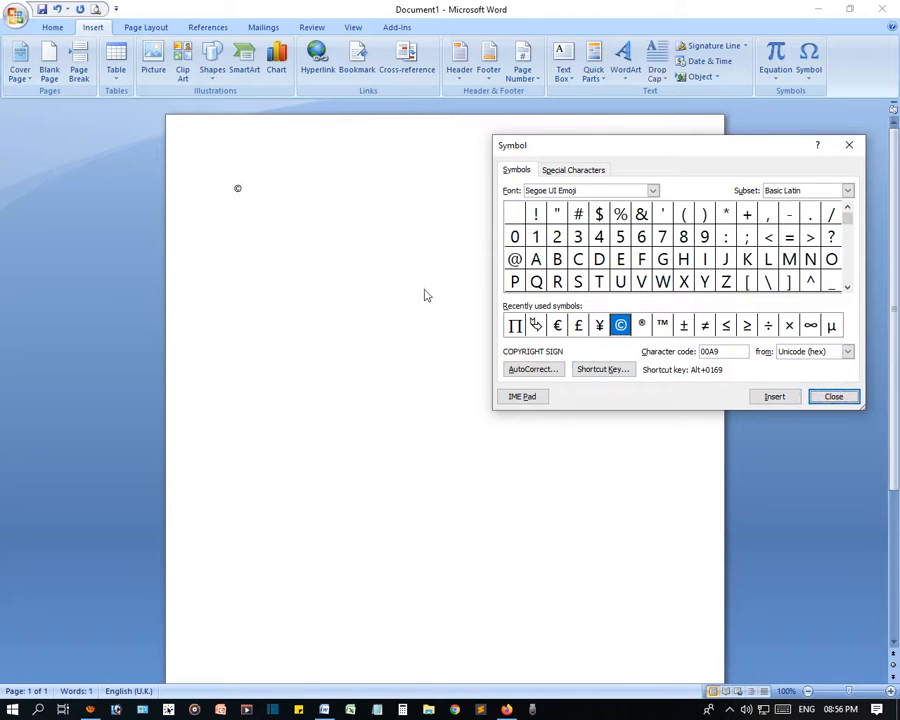
click(664, 327)
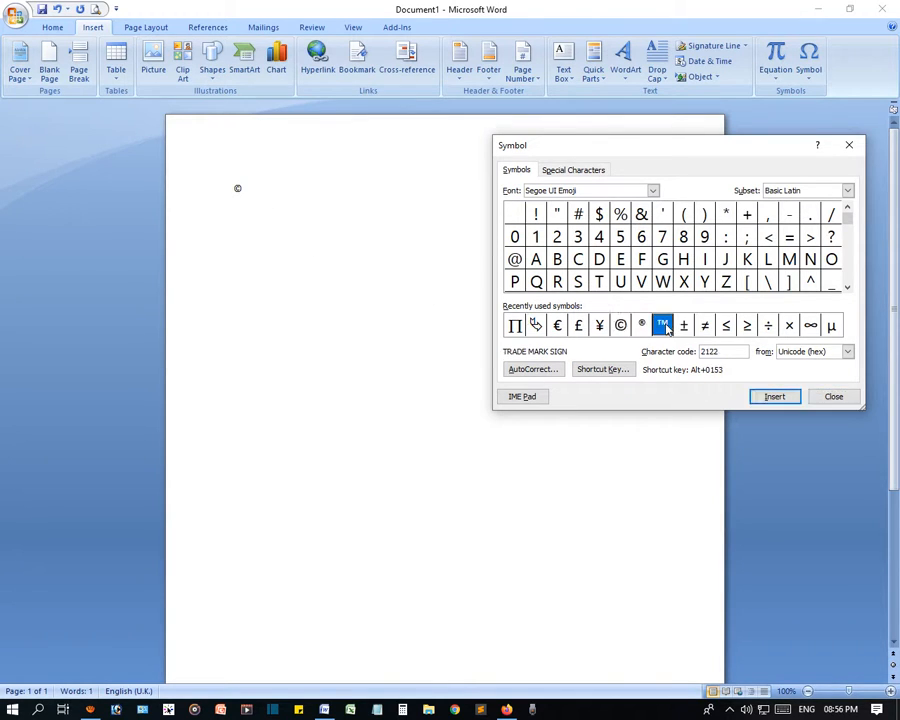
click(778, 396)
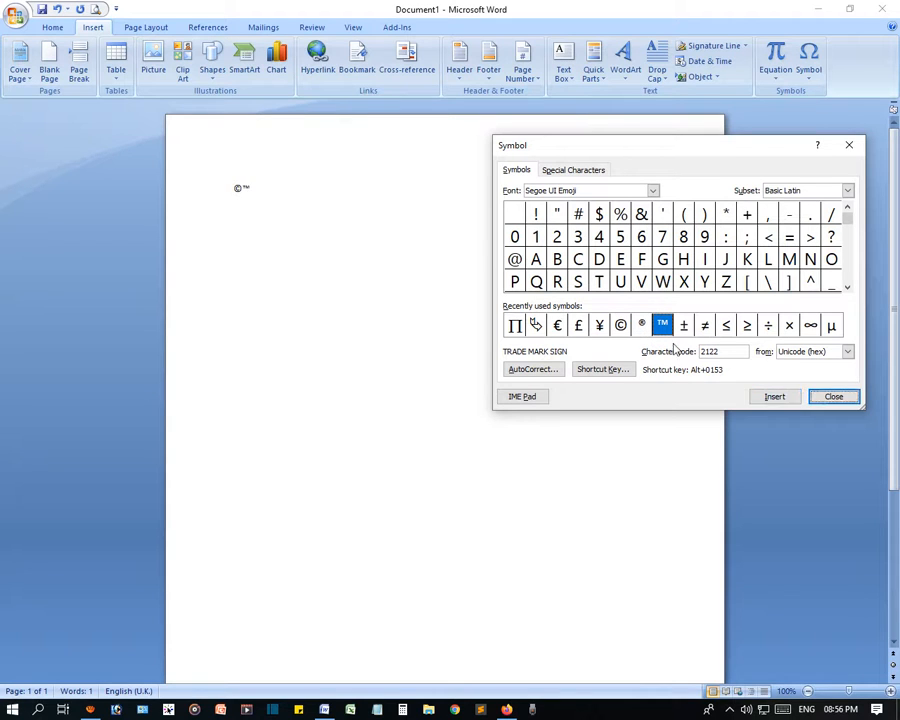
click(642, 326)
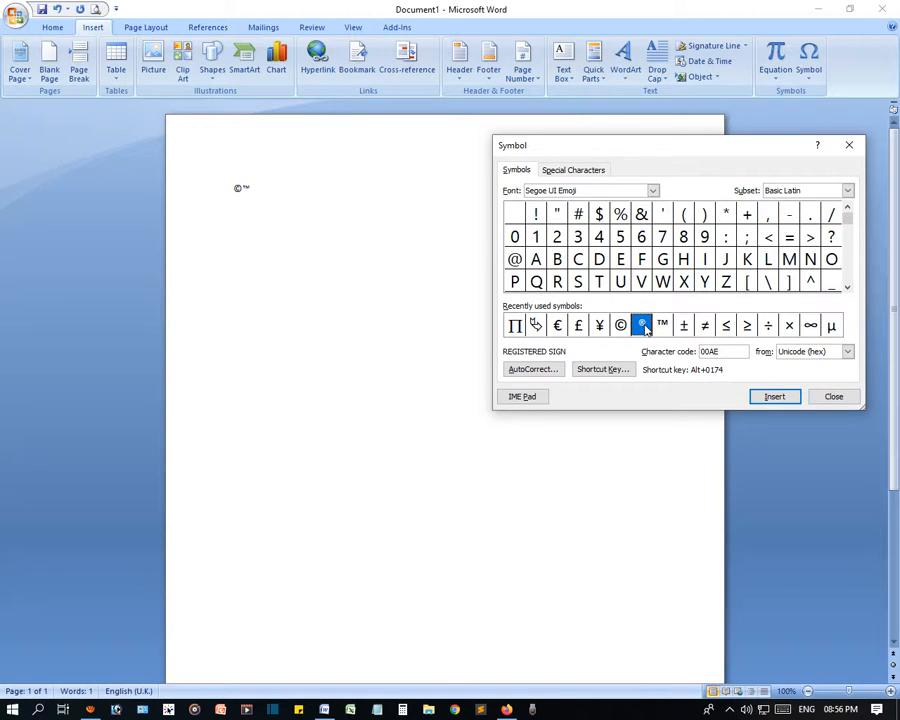
click(774, 398)
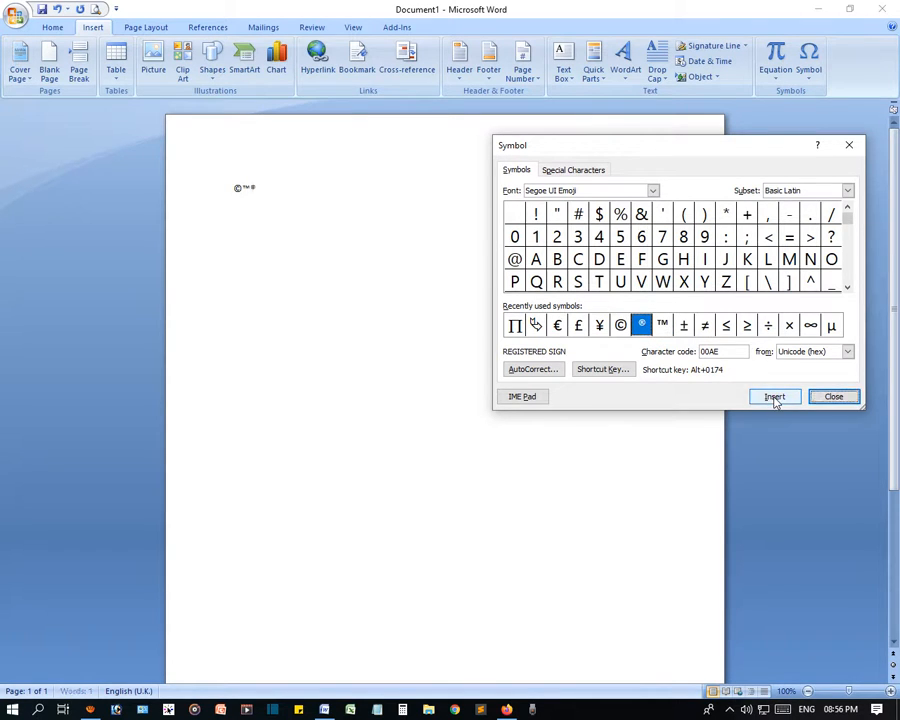
click(707, 328)
click(778, 396)
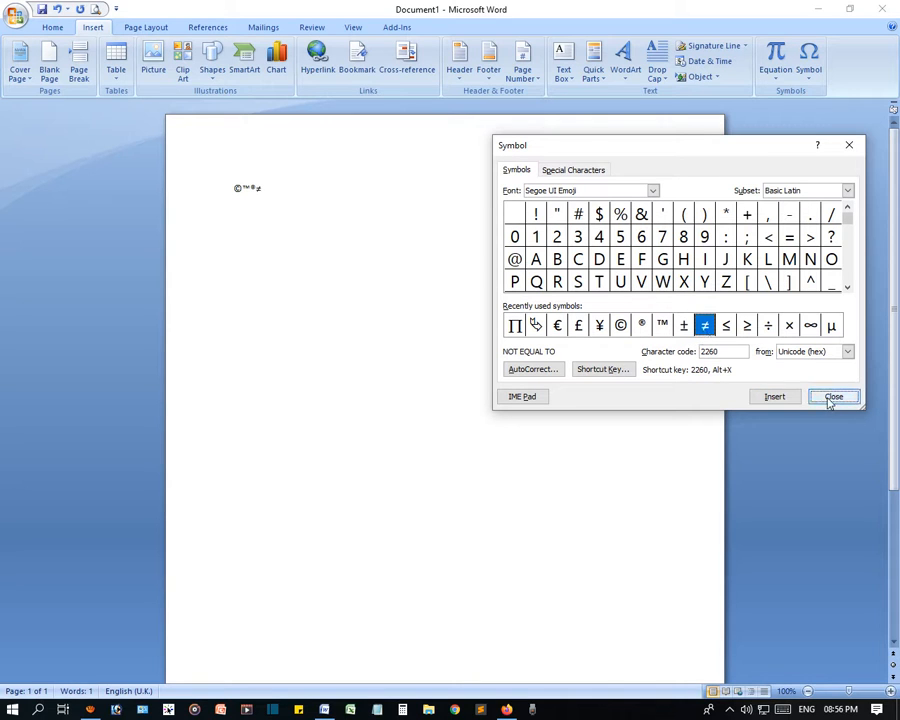
View the keyboard shortcut assignment settings for the ≠ symbol and close them without assigning a key
click(602, 369)
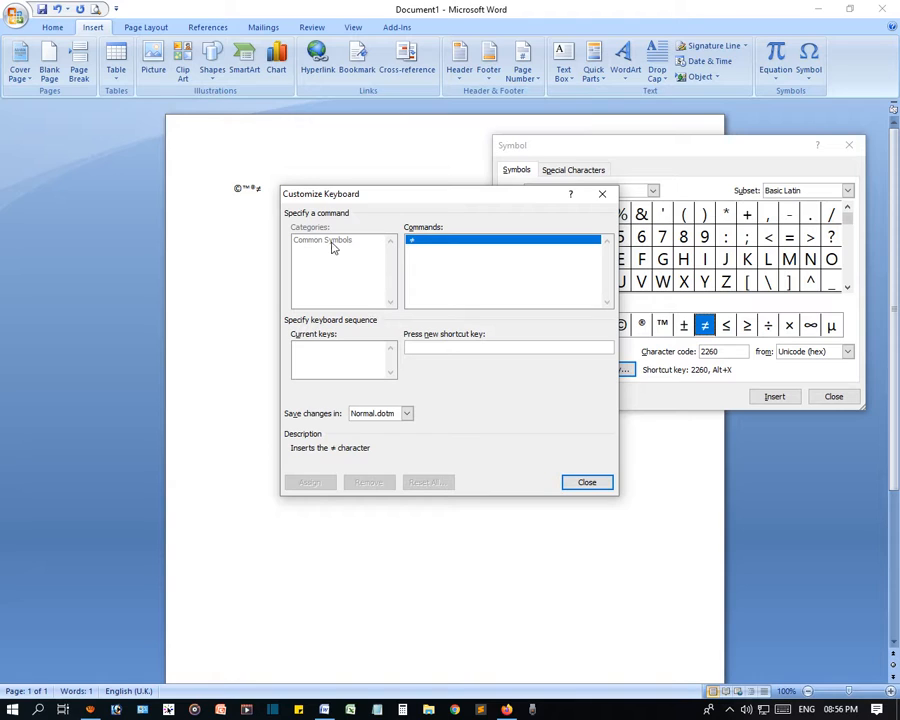
click(343, 357)
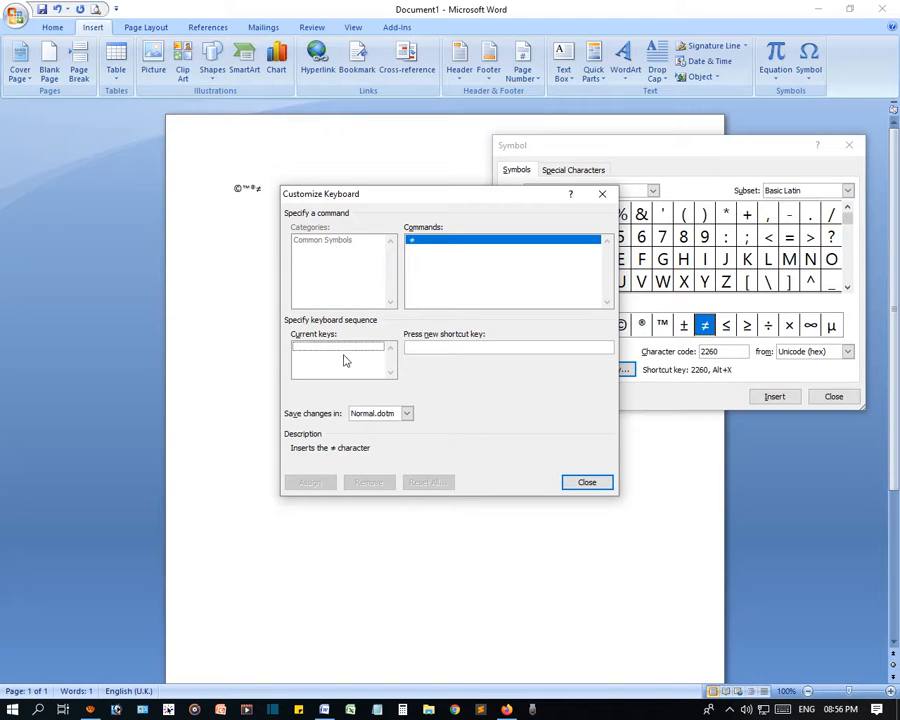
click(437, 350)
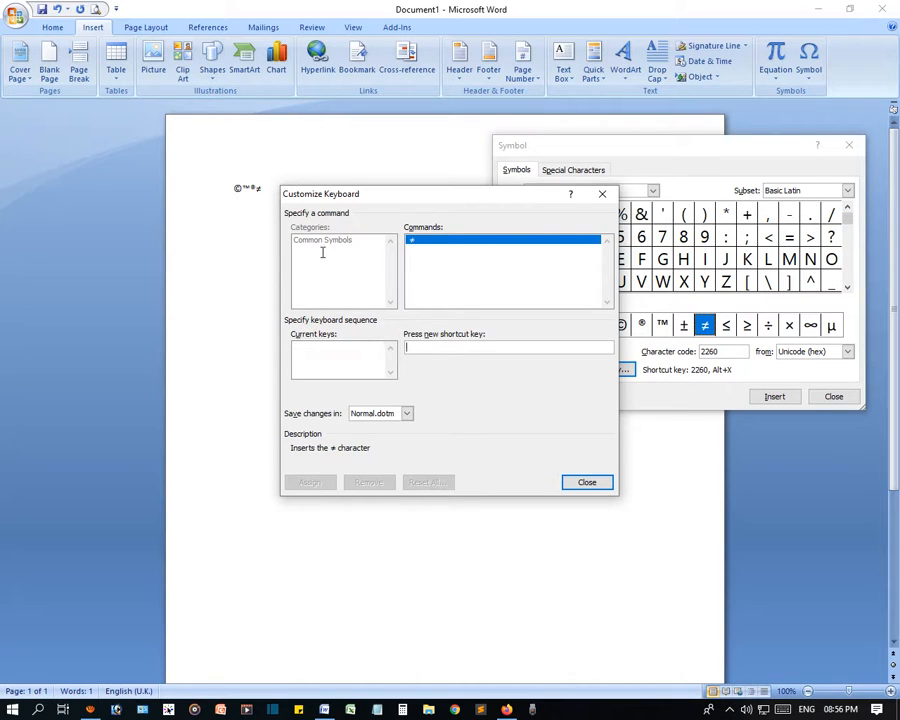
click(582, 484)
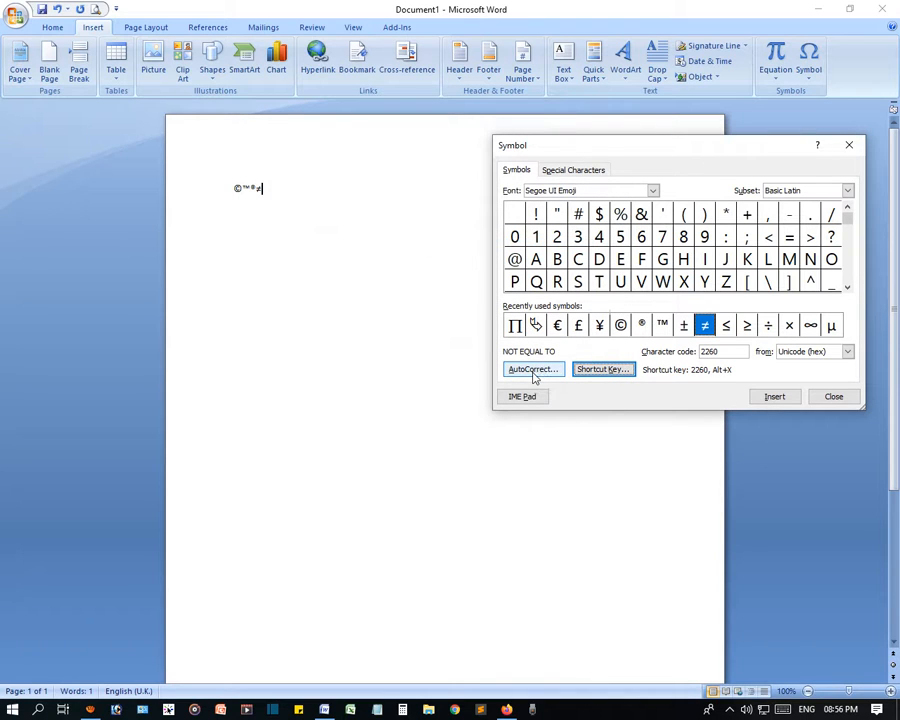
Select the @, ®, ∞ and µ symbols in turn to check their character codes and shortcut keys
click(512, 261)
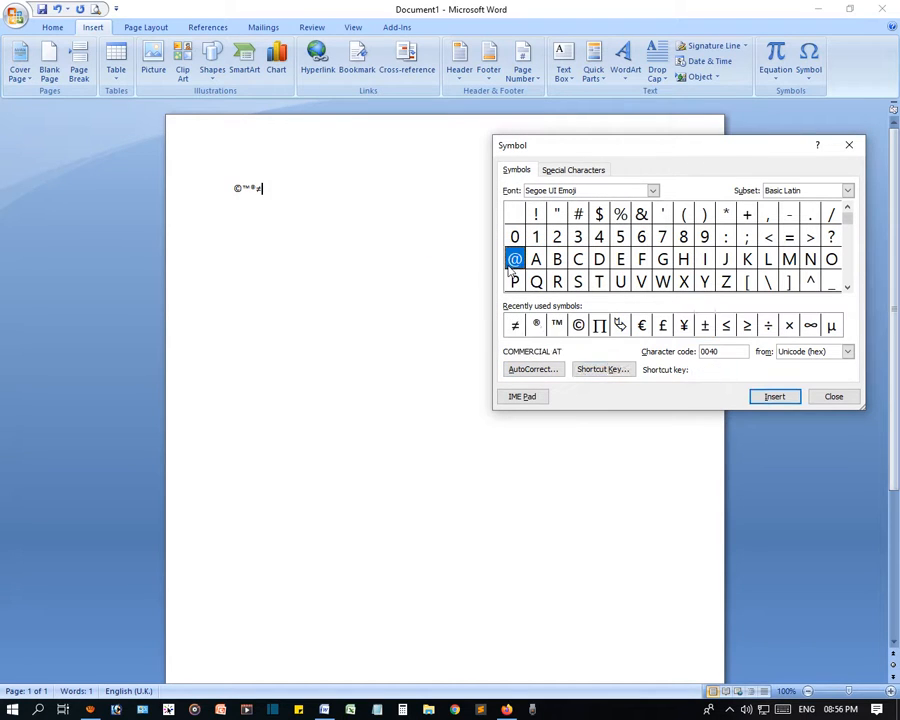
click(535, 326)
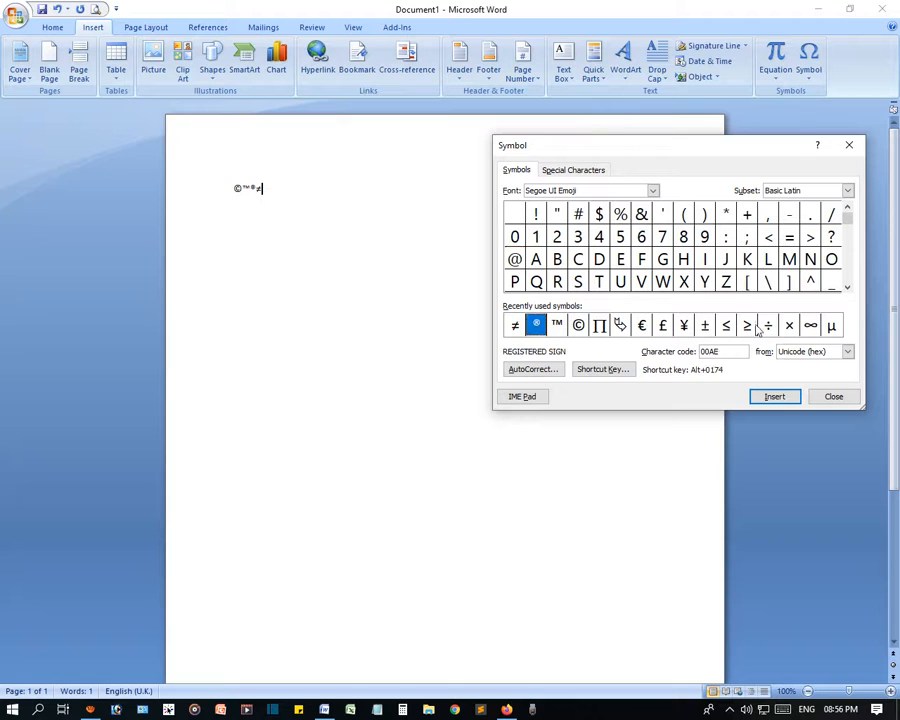
click(810, 326)
click(831, 326)
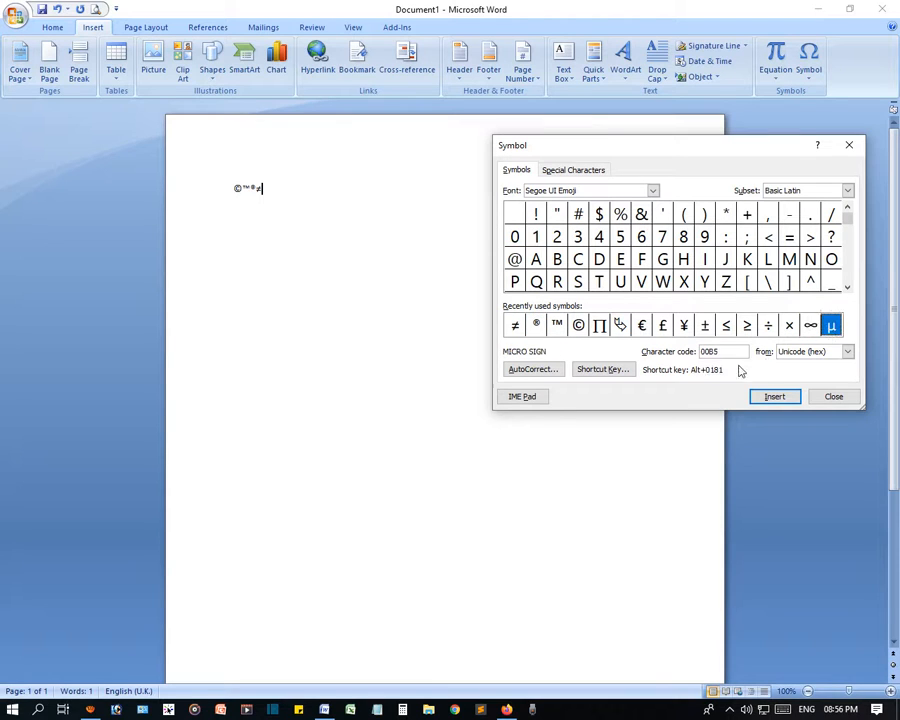
Switch the character code format to ASCII (decimal) and select the letter C to view its code
click(810, 351)
click(802, 374)
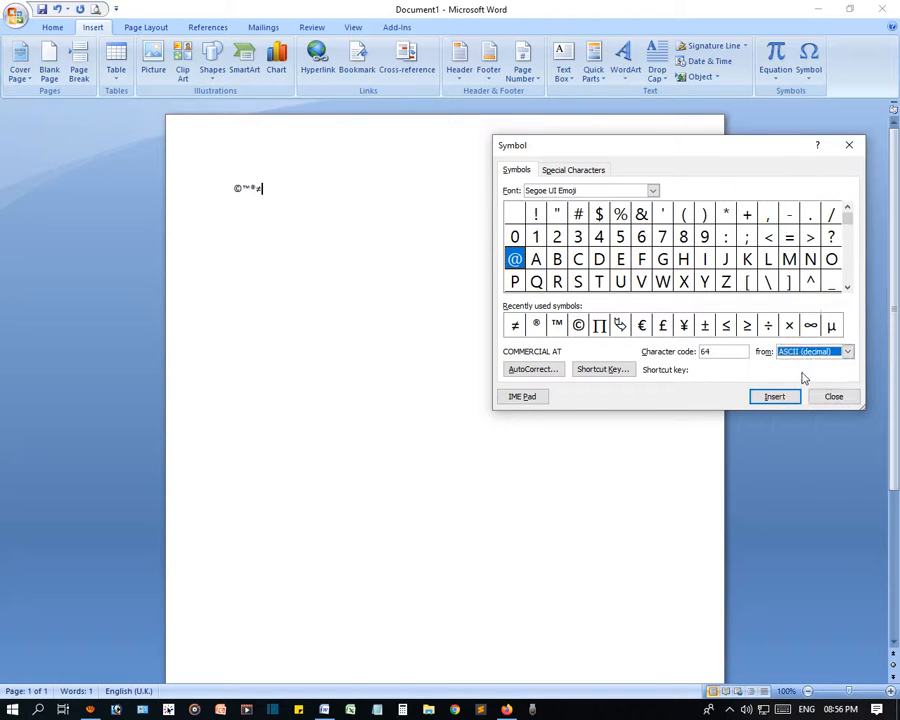
click(579, 259)
Look at the fonts available for symbols and close the Symbol dialog
click(566, 190)
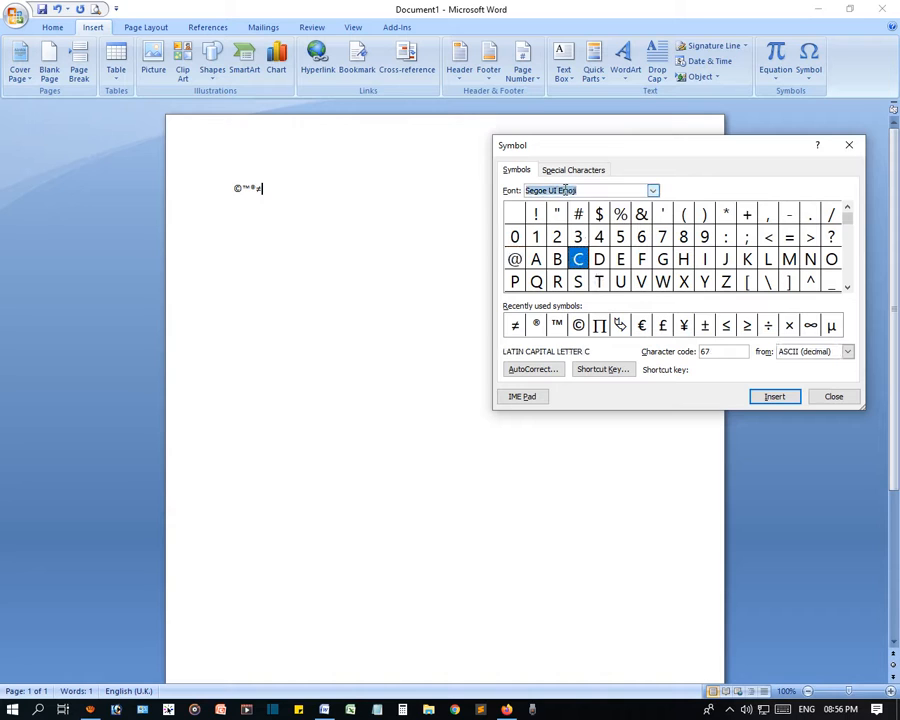
click(652, 190)
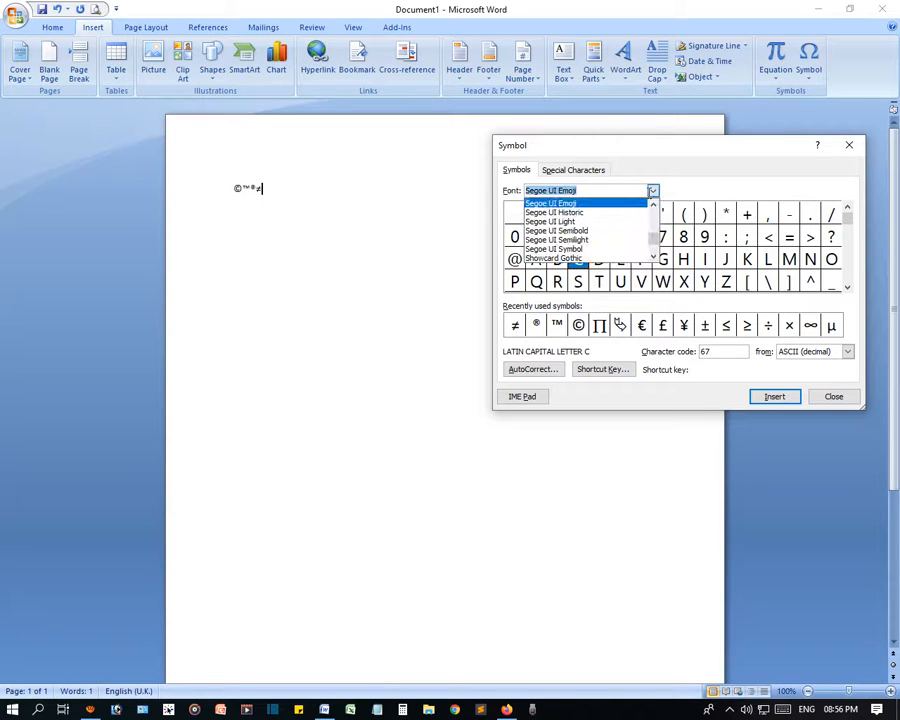
click(580, 209)
click(834, 396)
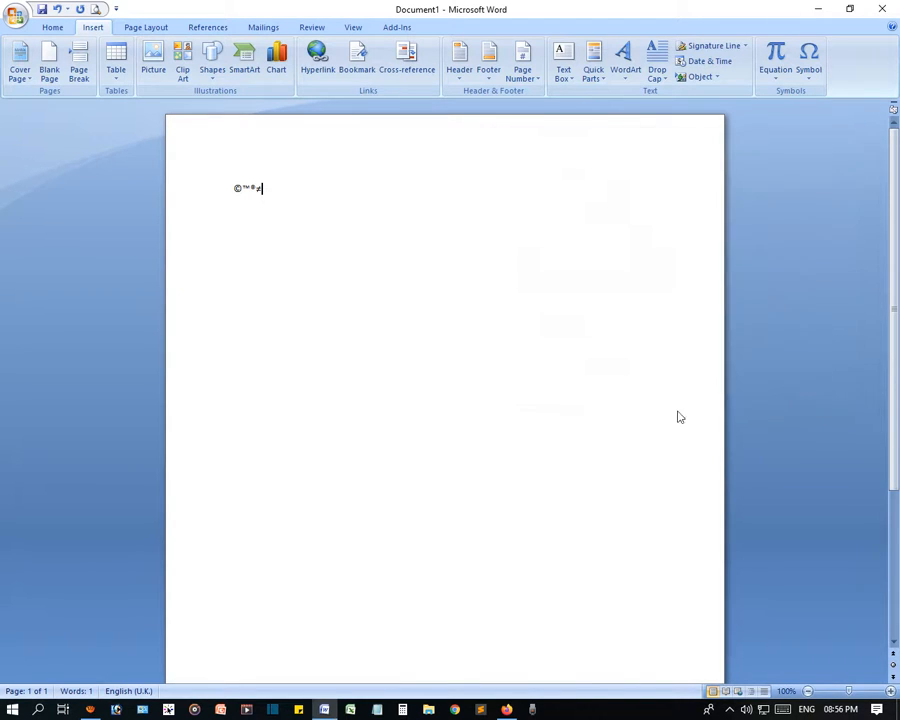
Delete the line of inserted symbols ©™®≠ so the document is blank
key(Return)
key(Return)
click(213, 186)
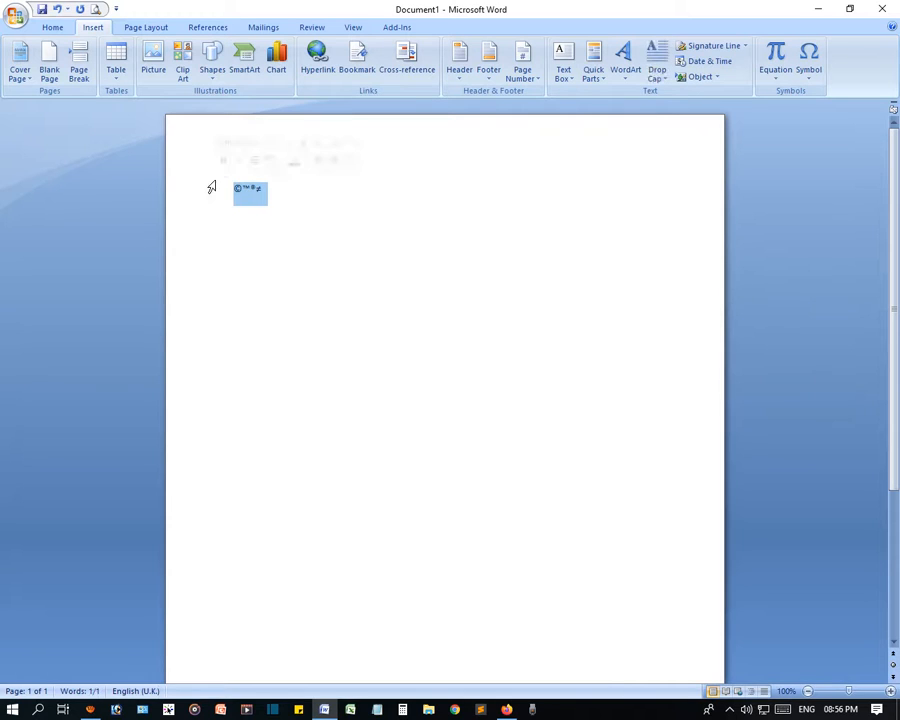
key(Delete)
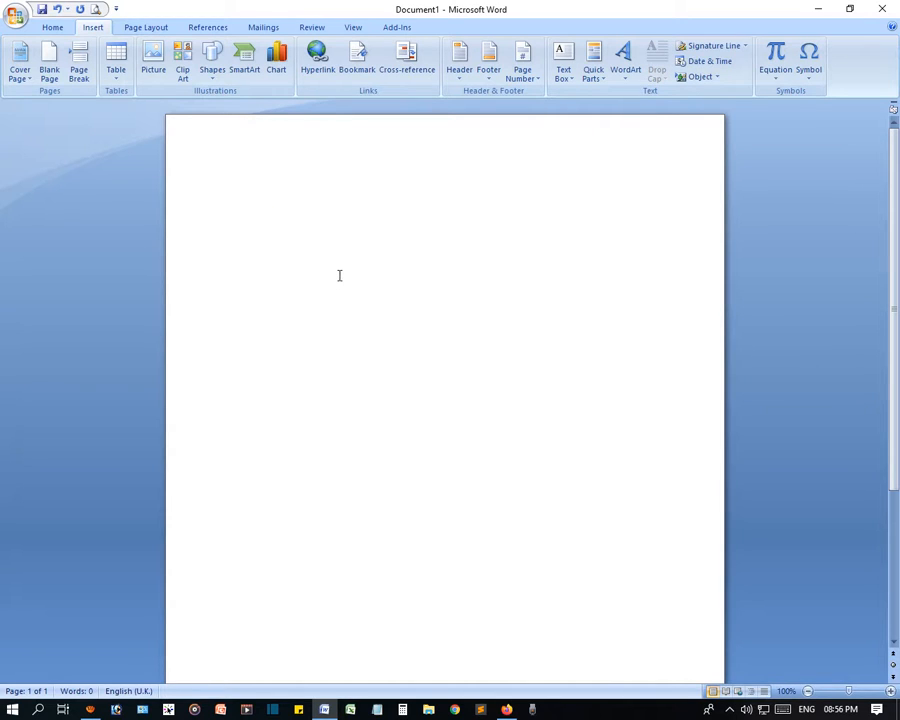